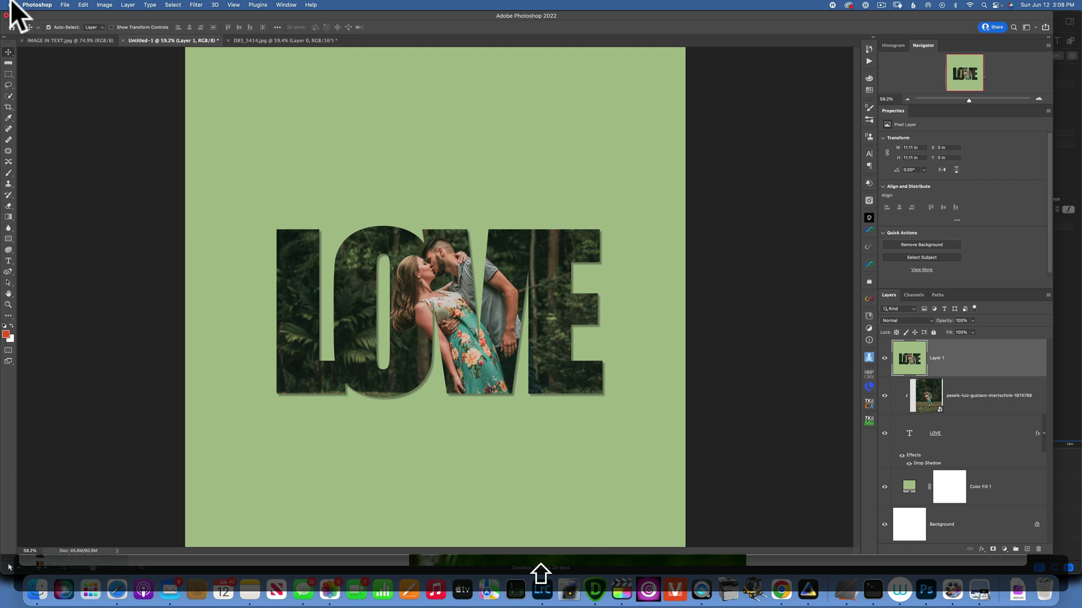
Step: Create a new 3000 x 3000 px document at 360 ppi with a white background
{"action": "left_click", "coordinate": [65, 3]}
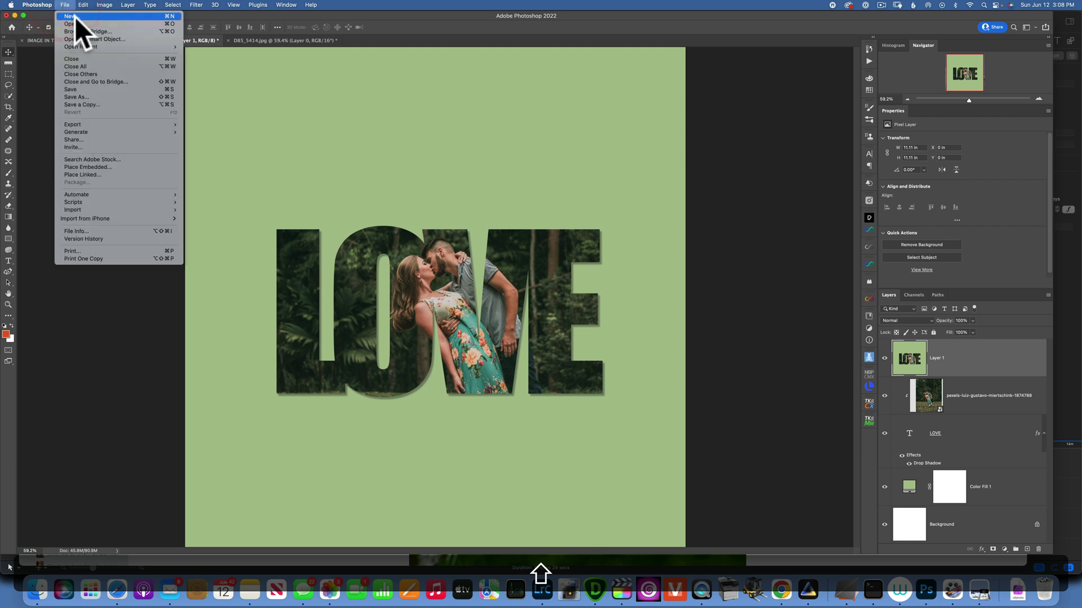
{"action": "left_click", "coordinate": [73, 16]}
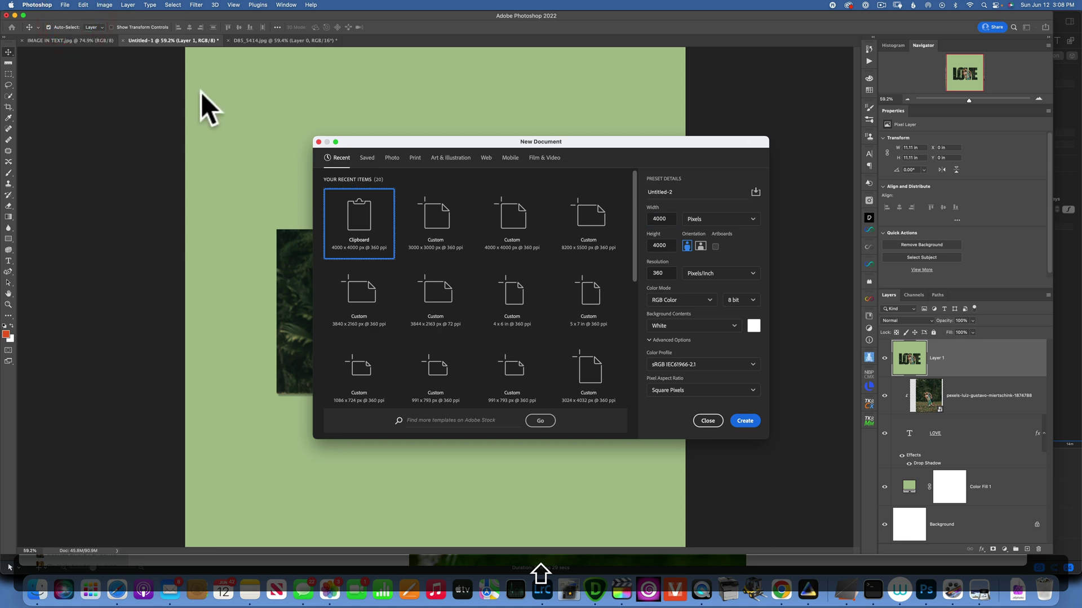
{"action": "left_click", "coordinate": [435, 225]}
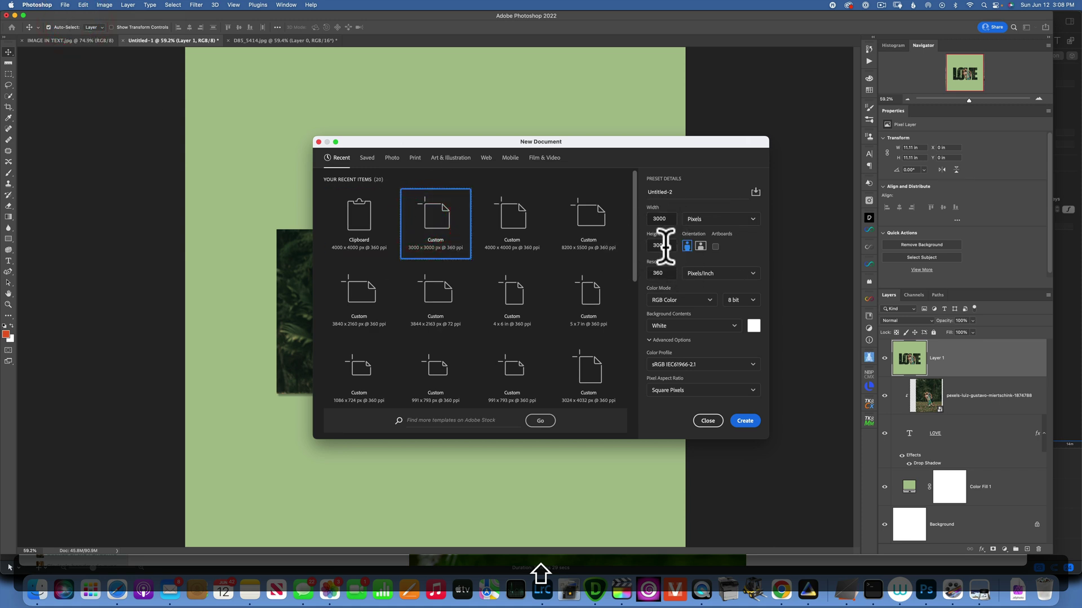
{"action": "left_click", "coordinate": [746, 423]}
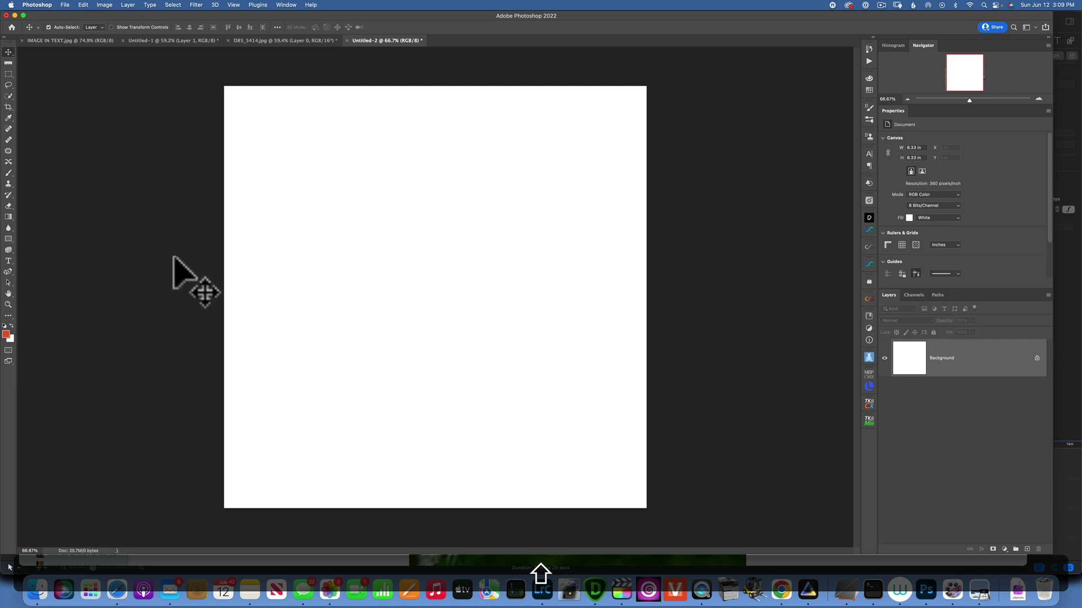
Step: Add the text "LOVE" in capitals as a horizontal type layer on the blank canvas
{"action": "left_click", "coordinate": [8, 260]}
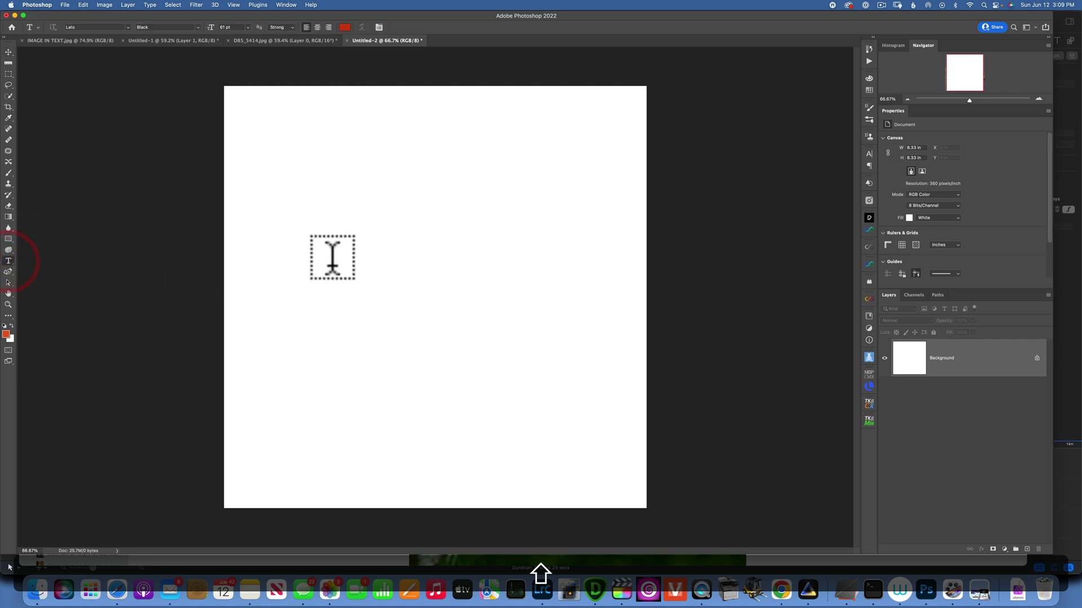
{"action": "left_click", "coordinate": [340, 280]}
{"action": "type", "text": "LOVE"}
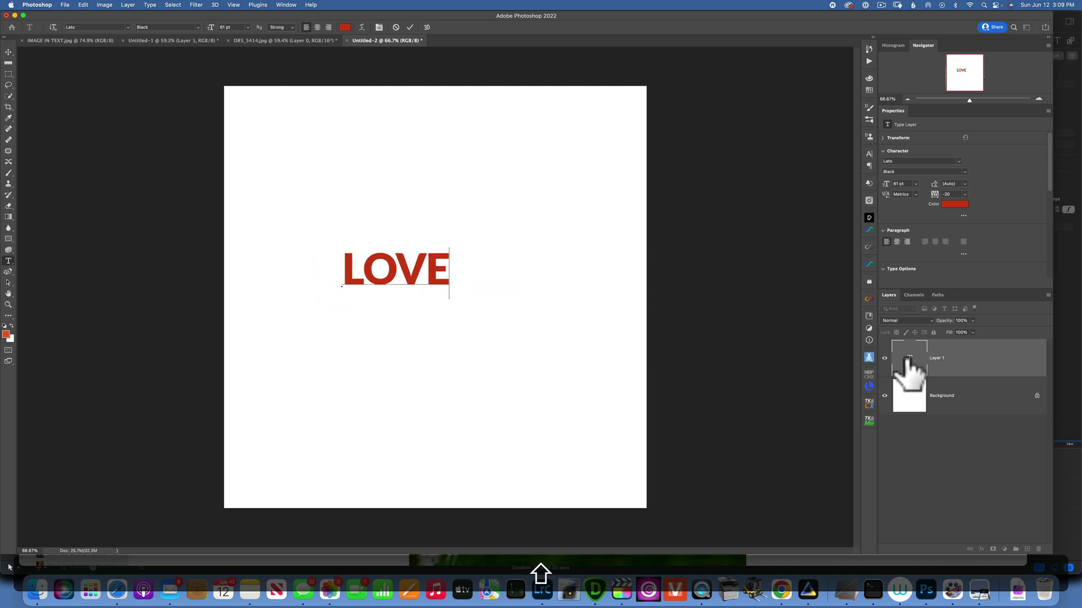
{"action": "left_click", "coordinate": [905, 357]}
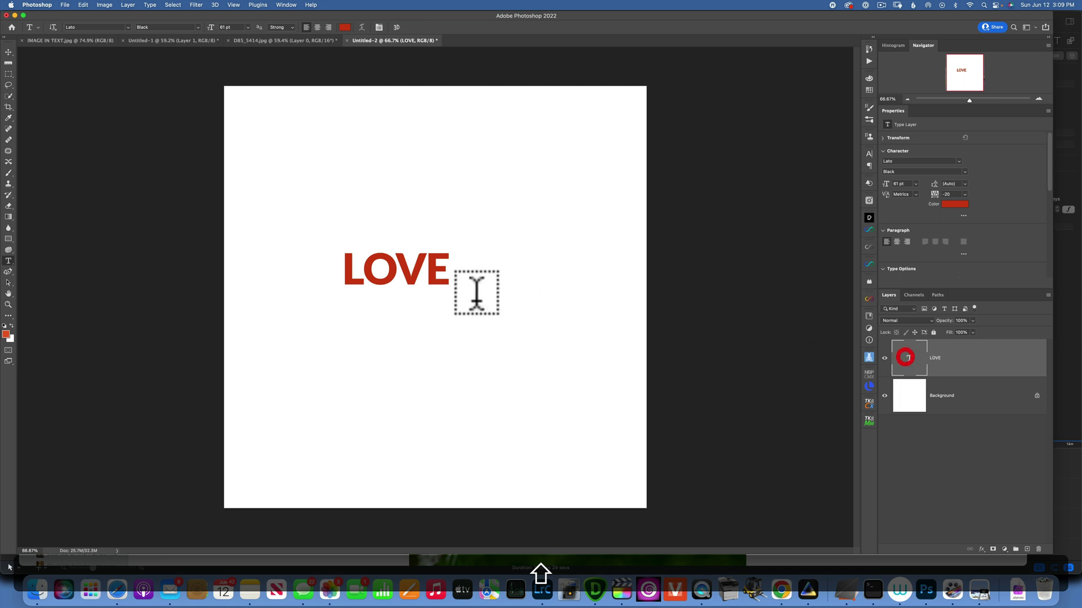
Step: Select the whole word LOVE for editing and change its font to Impact
{"action": "left_click", "coordinate": [9, 51]}
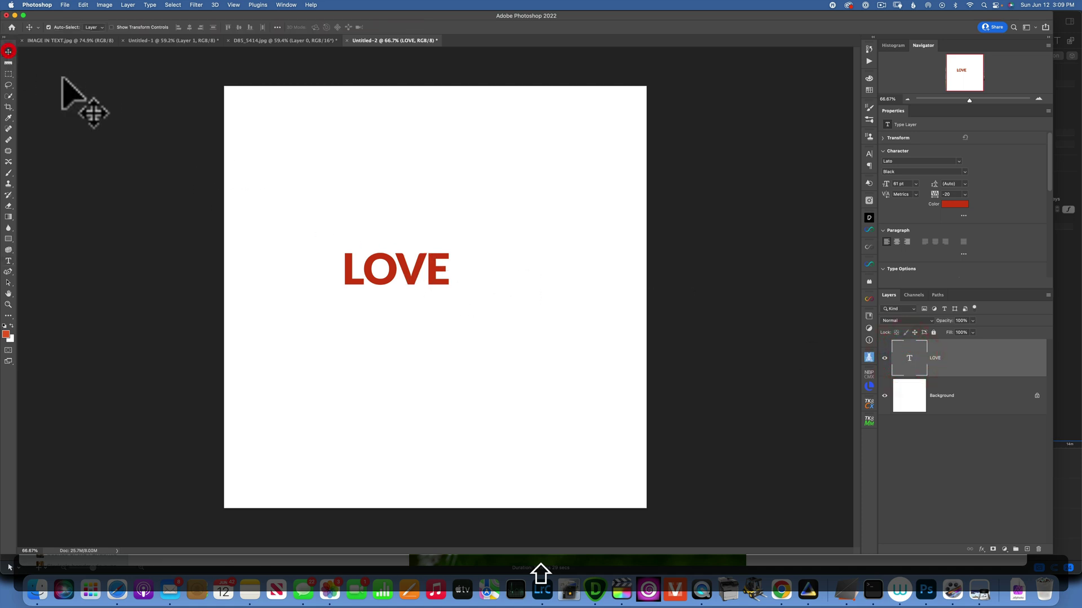
{"action": "double_click", "coordinate": [431, 273]}
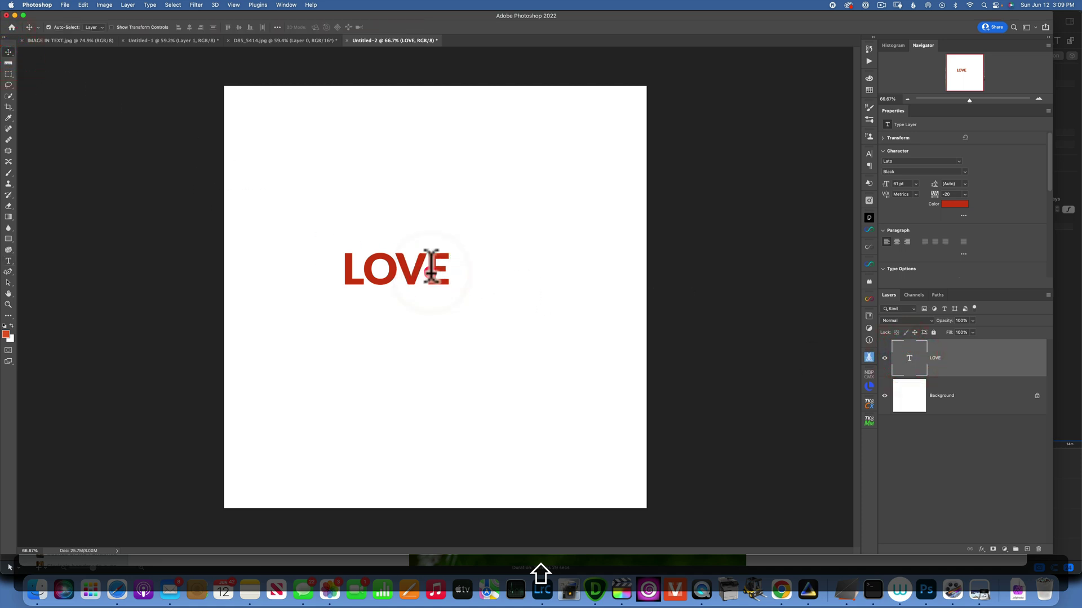
{"action": "left_click", "coordinate": [867, 154]}
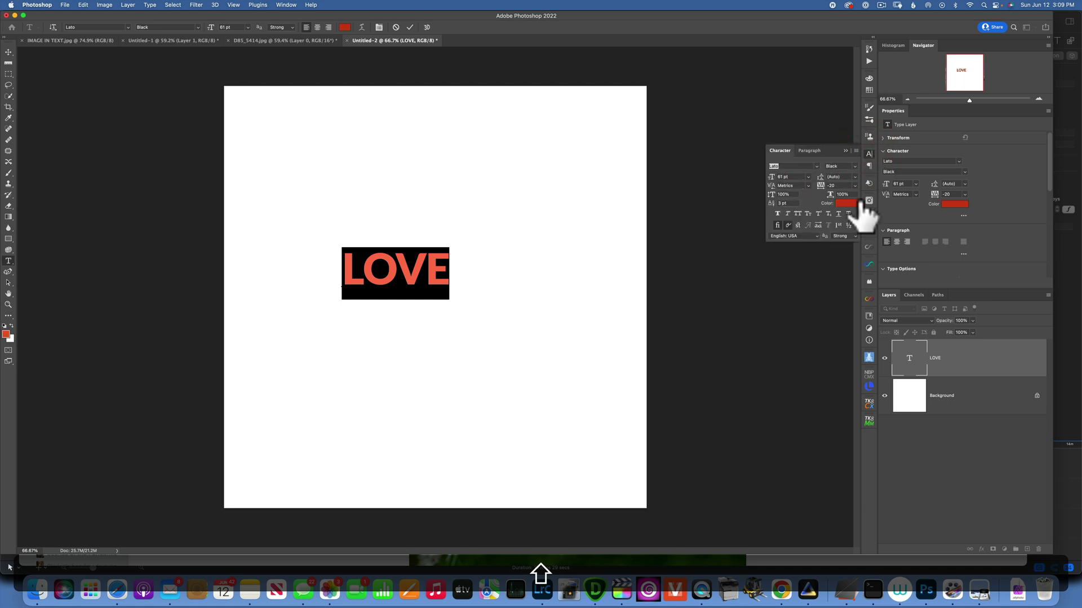
{"action": "left_click", "coordinate": [286, 3]}
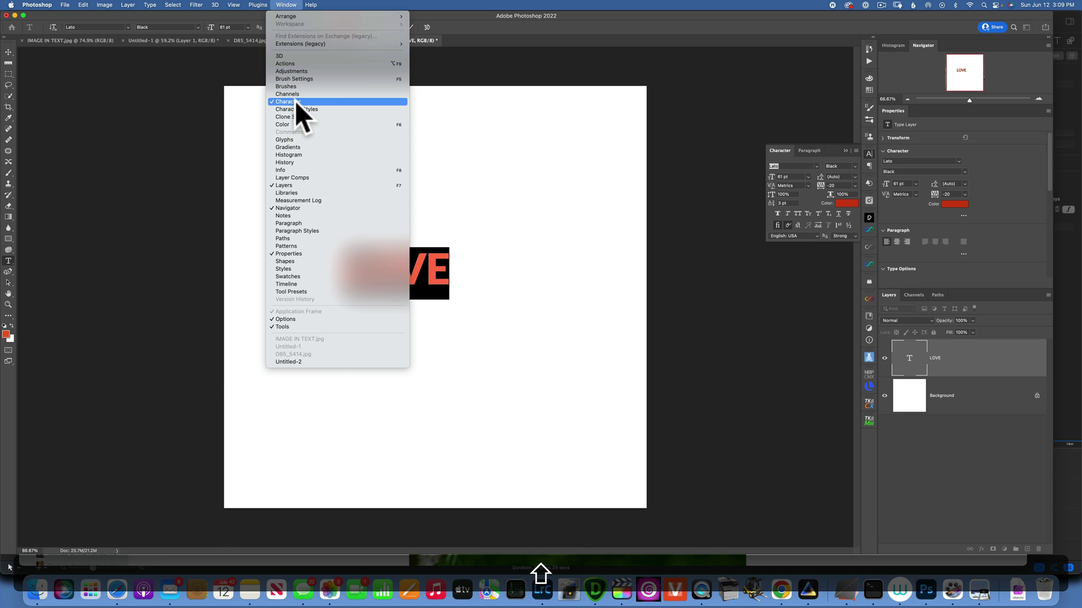
{"action": "left_click", "coordinate": [785, 167]}
{"action": "left_click", "coordinate": [816, 166]}
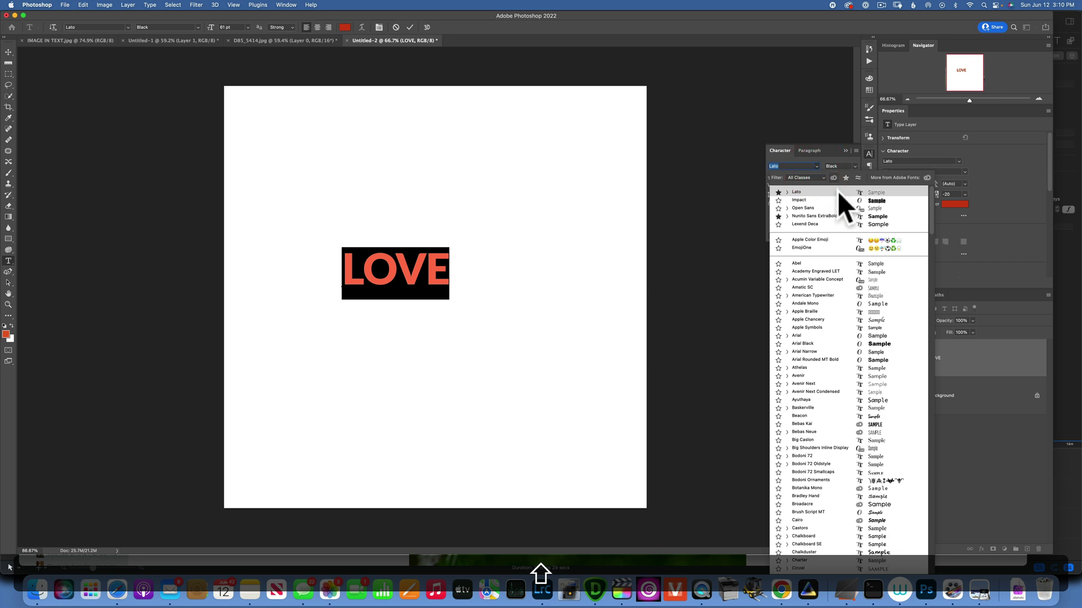
{"action": "left_click", "coordinate": [816, 199]}
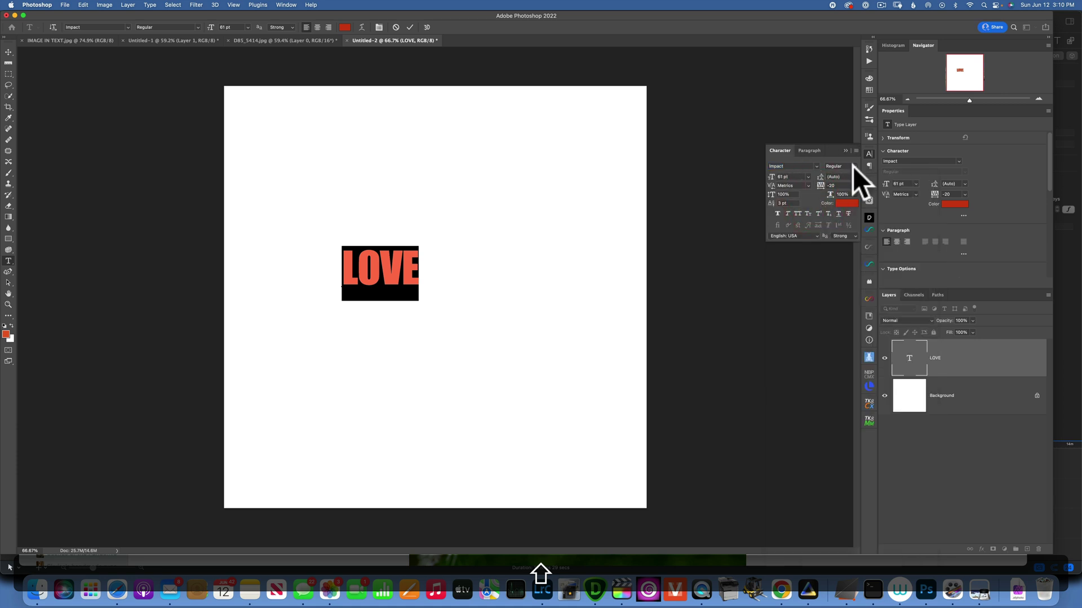
Step: Enlarge the LOVE text to 238 pt and move it to the middle of the canvas
{"action": "left_click_drag", "start_coordinate": [775, 179], "coordinate": [846, 184]}
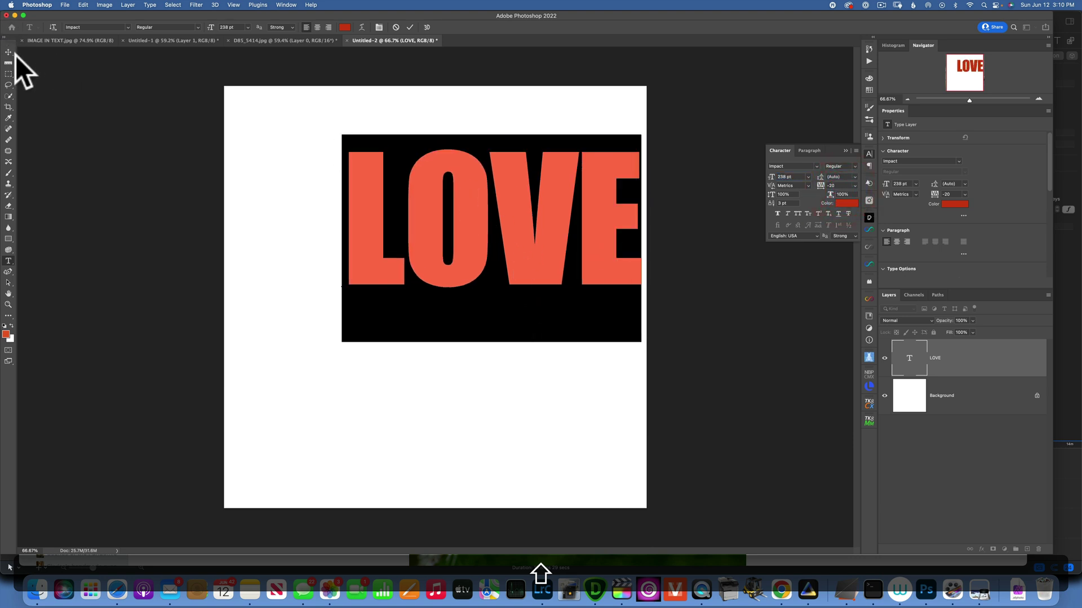
{"action": "left_click", "coordinate": [9, 52]}
{"action": "left_click_drag", "start_coordinate": [476, 251], "coordinate": [417, 332]}
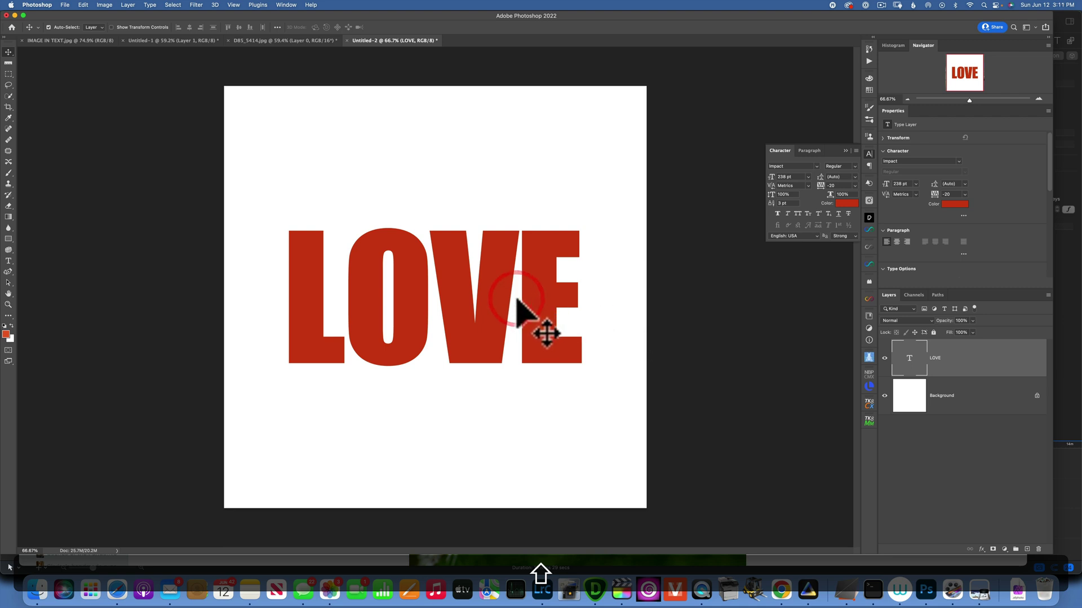
Step: Tighten the kerning between the letters V and E of LOVE to -40
{"action": "left_click", "coordinate": [8, 261]}
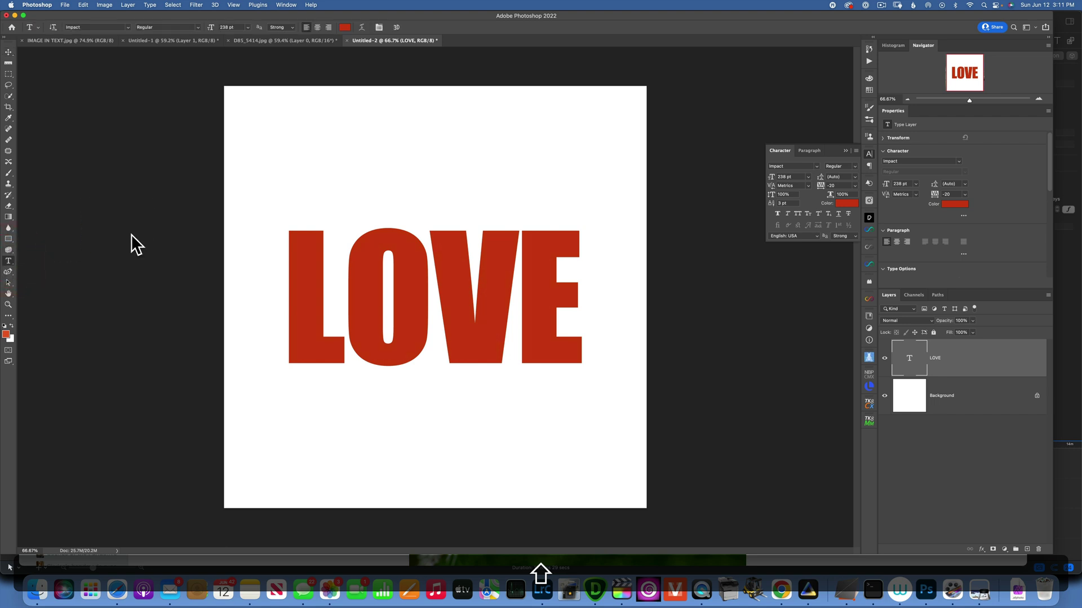
{"action": "left_click", "coordinate": [514, 298]}
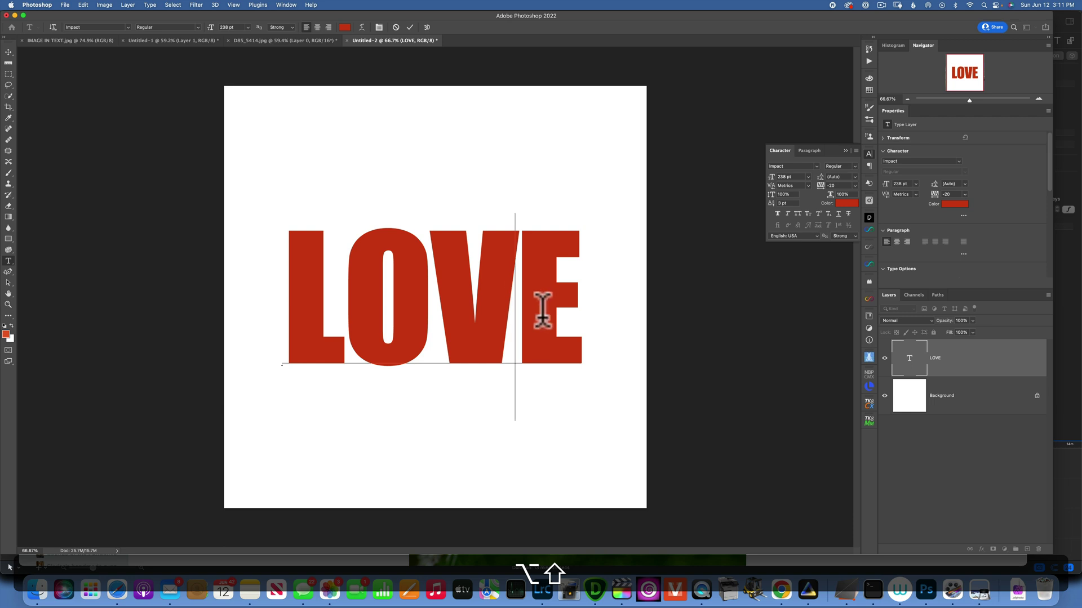
{"action": "key", "text": "alt+shift+Left"}
{"action": "key", "text": "alt+shift+Left"}
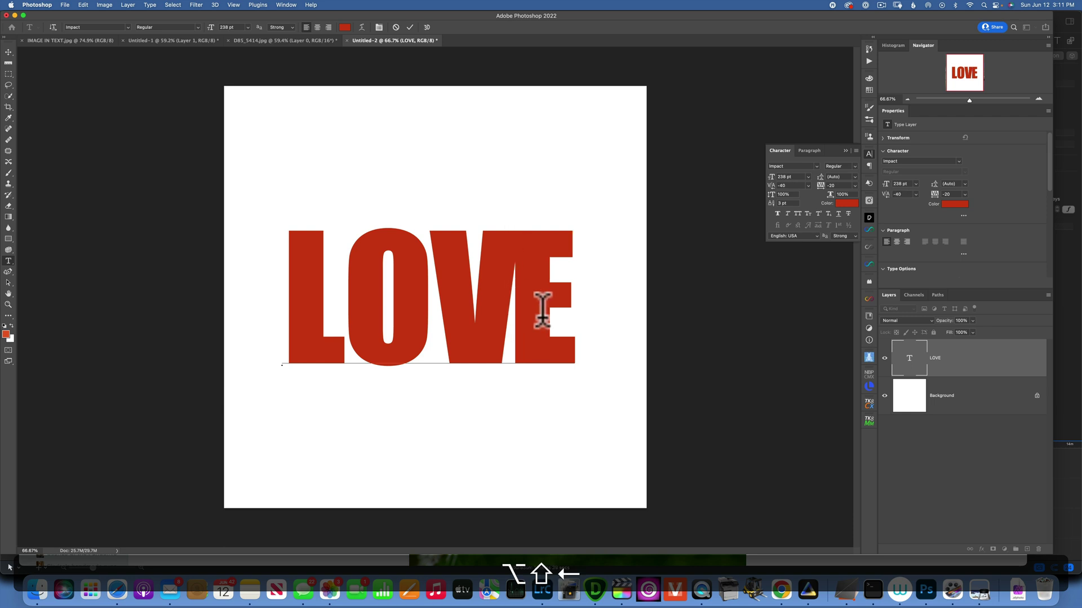
Step: Tighten the kerning between the letters O and V of LOVE to -40 so they touch
{"action": "left_click", "coordinate": [437, 293]}
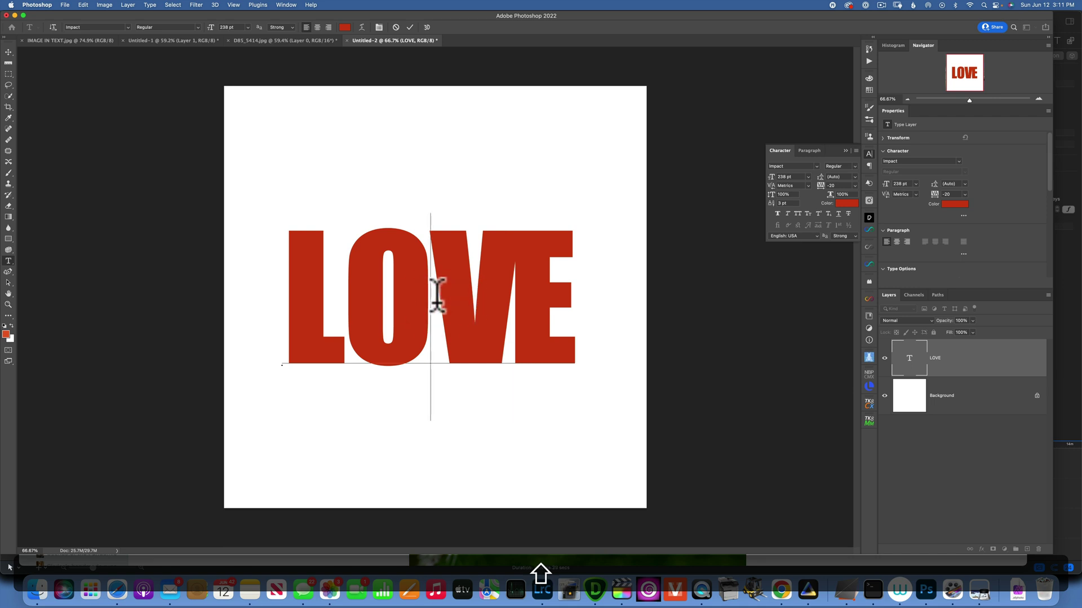
{"action": "key", "text": "alt+shift+Left"}
{"action": "key", "text": "alt+shift+Left"}
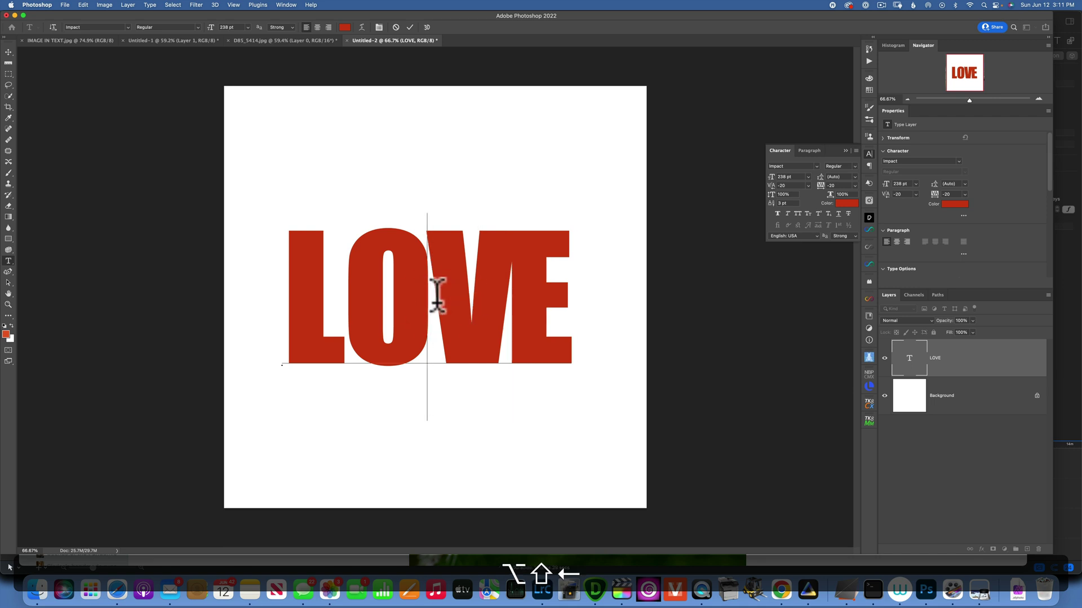
{"action": "key", "text": "alt+shift+Left"}
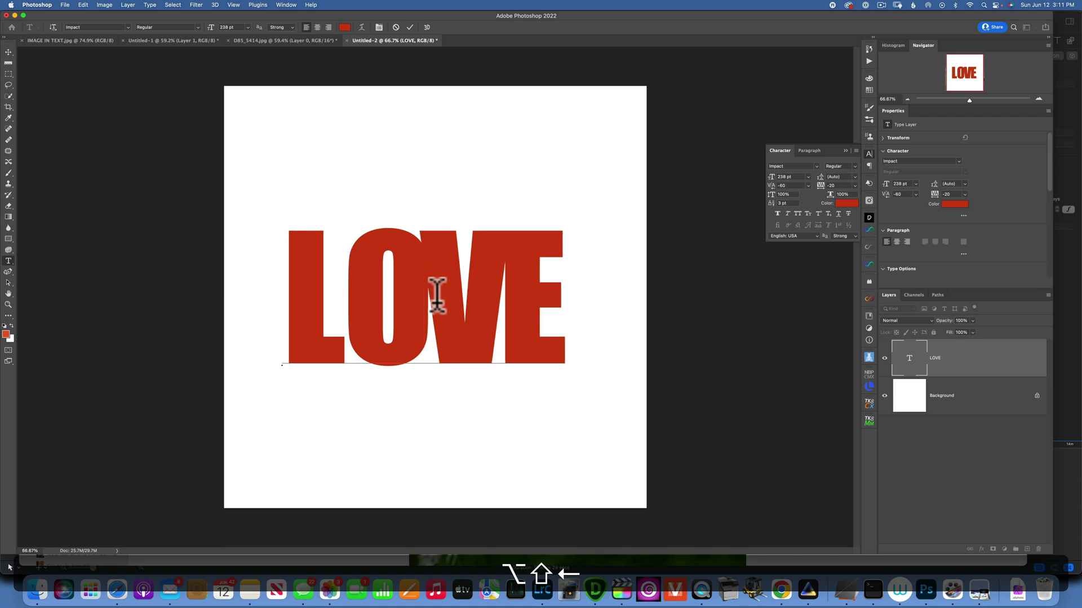
{"action": "key", "text": "alt+shift+Right"}
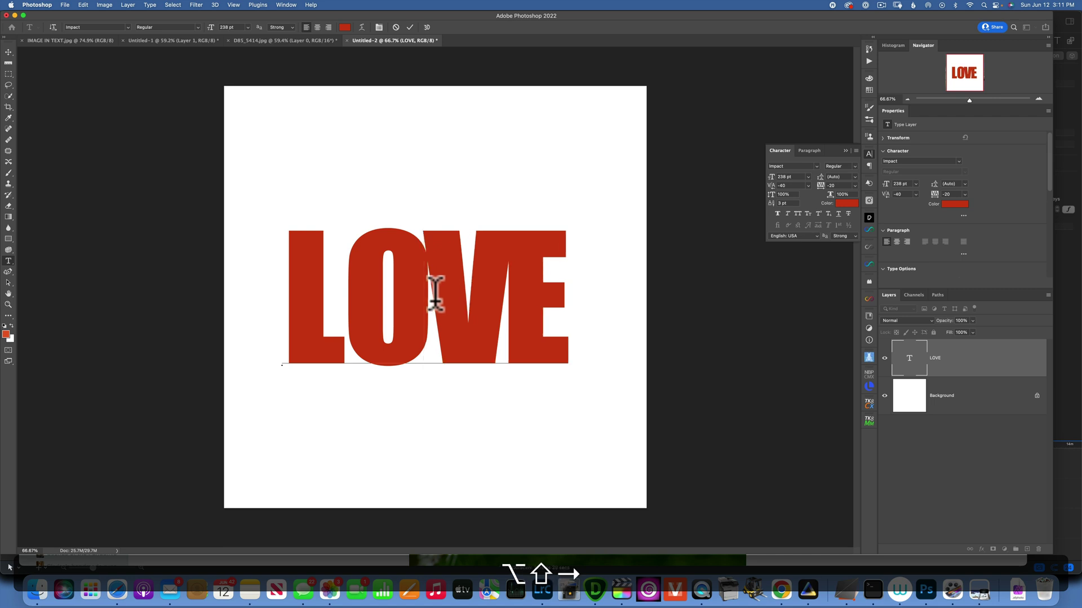
Step: Tighten the kerning between the letters L and O to -40 and commit the text edit
{"action": "left_click", "coordinate": [351, 294]}
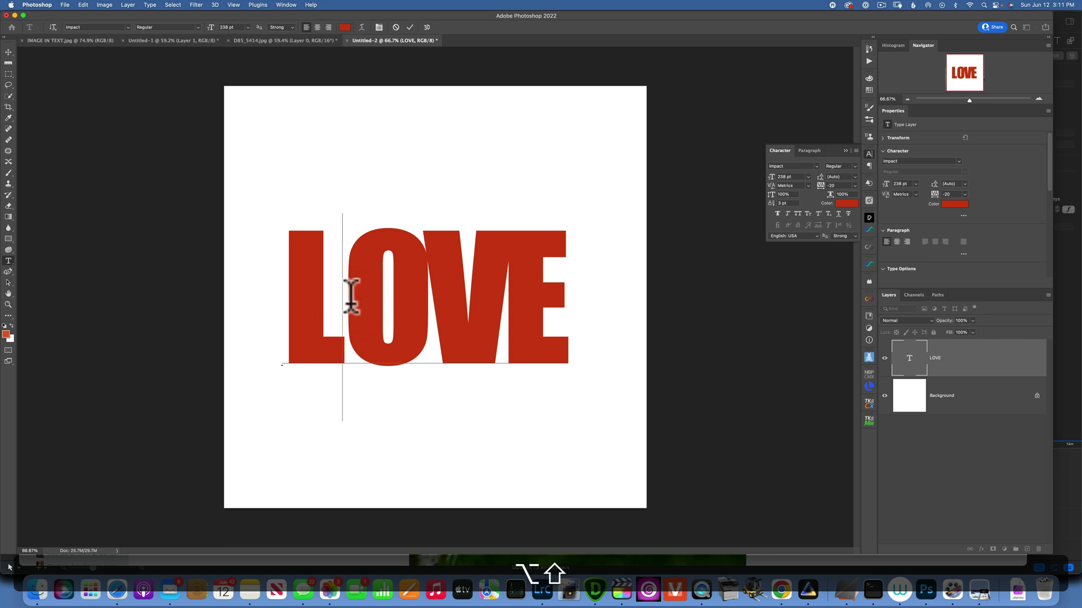
{"action": "key", "text": "alt+shift+Left"}
{"action": "key", "text": "alt+shift+Left"}
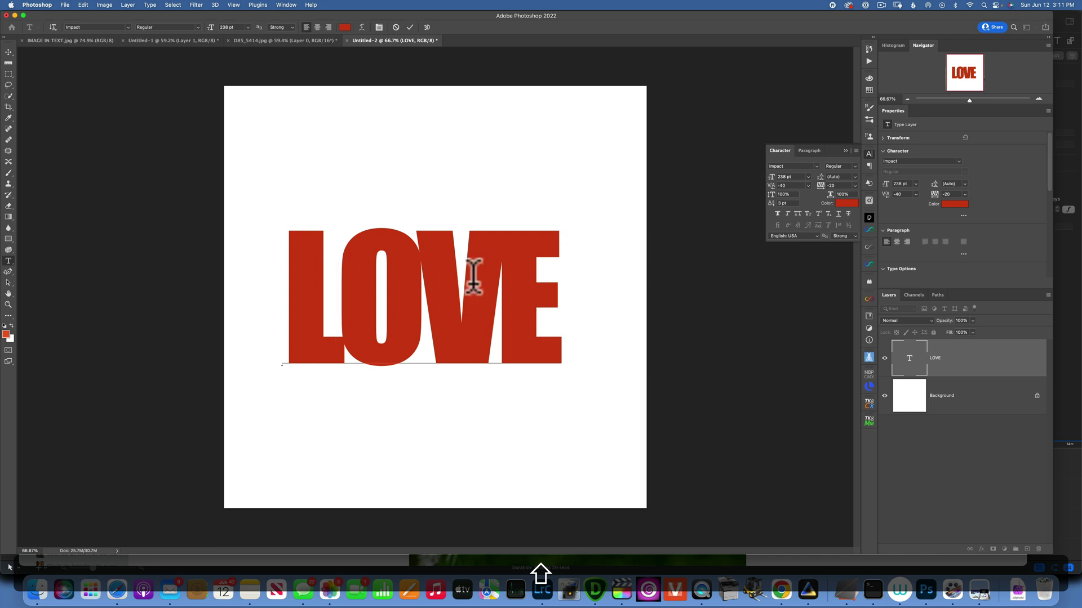
{"action": "left_click", "coordinate": [977, 358]}
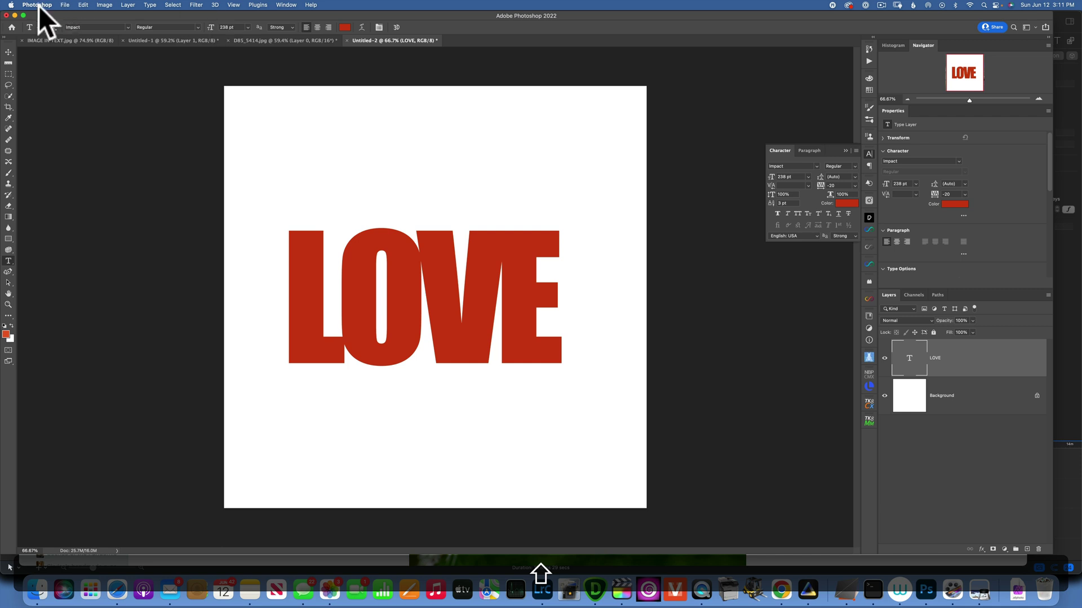
Step: Place the Pexels JPEG of the kissing couple (1874788) from Downloads as an embedded image above the LOVE layer, without Camera Raw edits
{"action": "left_click", "coordinate": [62, 2]}
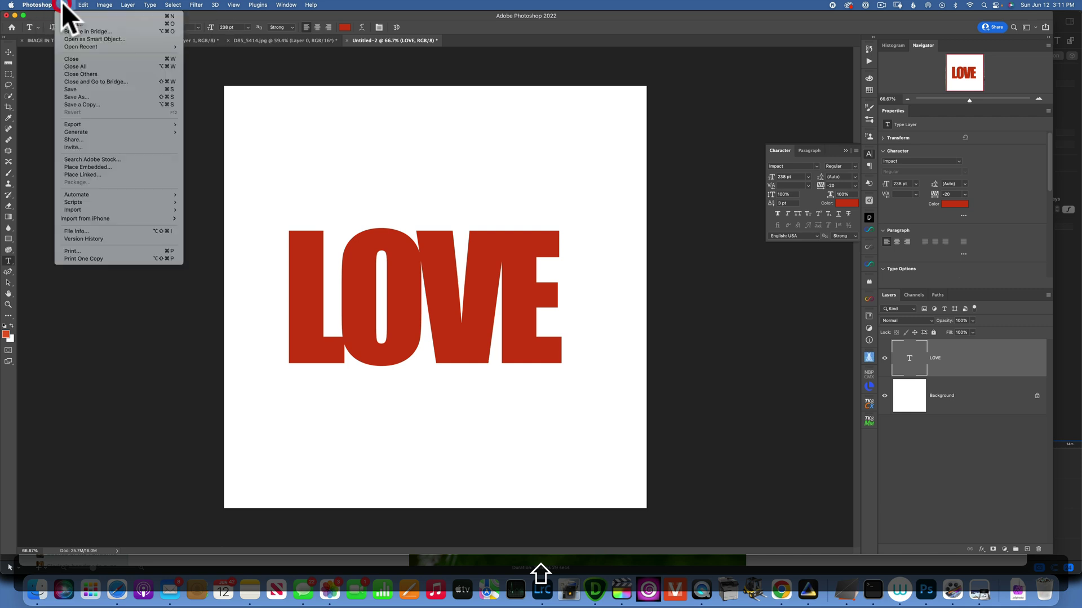
{"action": "left_click", "coordinate": [105, 166]}
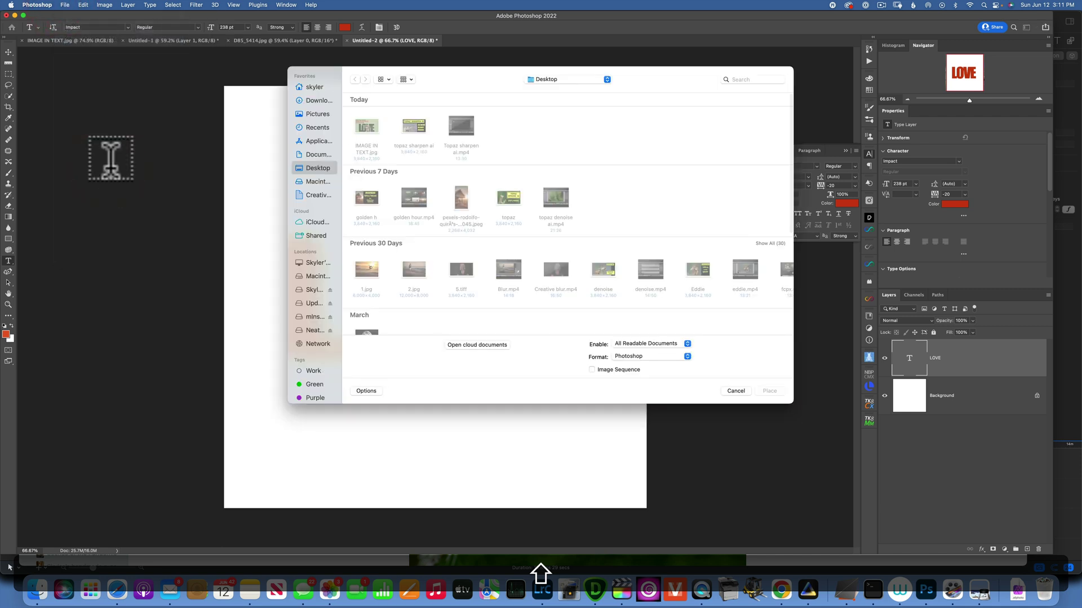
{"action": "left_click", "coordinate": [315, 100]}
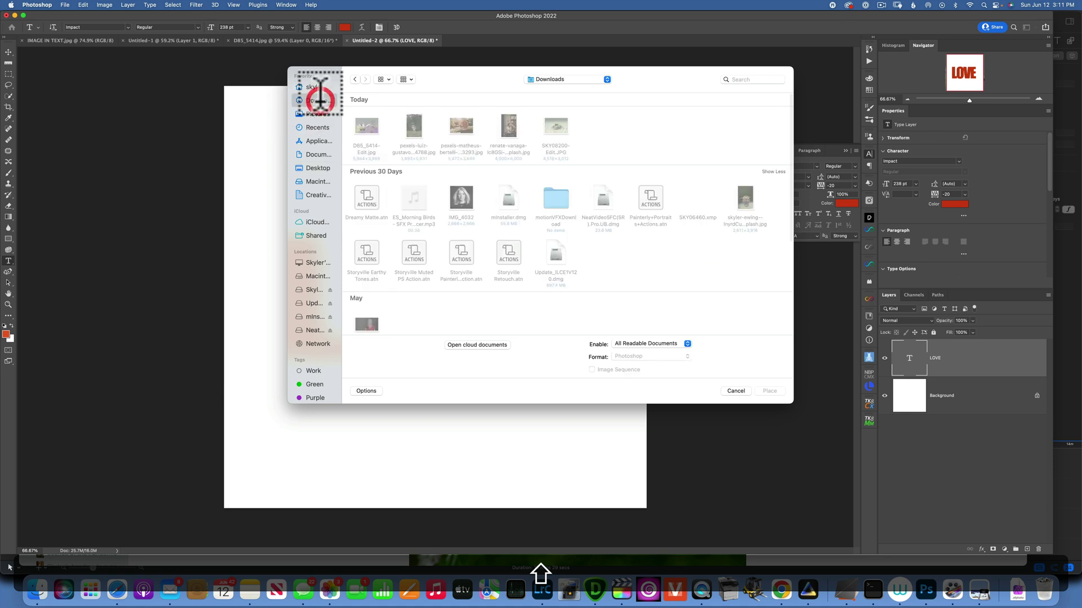
{"action": "left_click", "coordinate": [413, 125]}
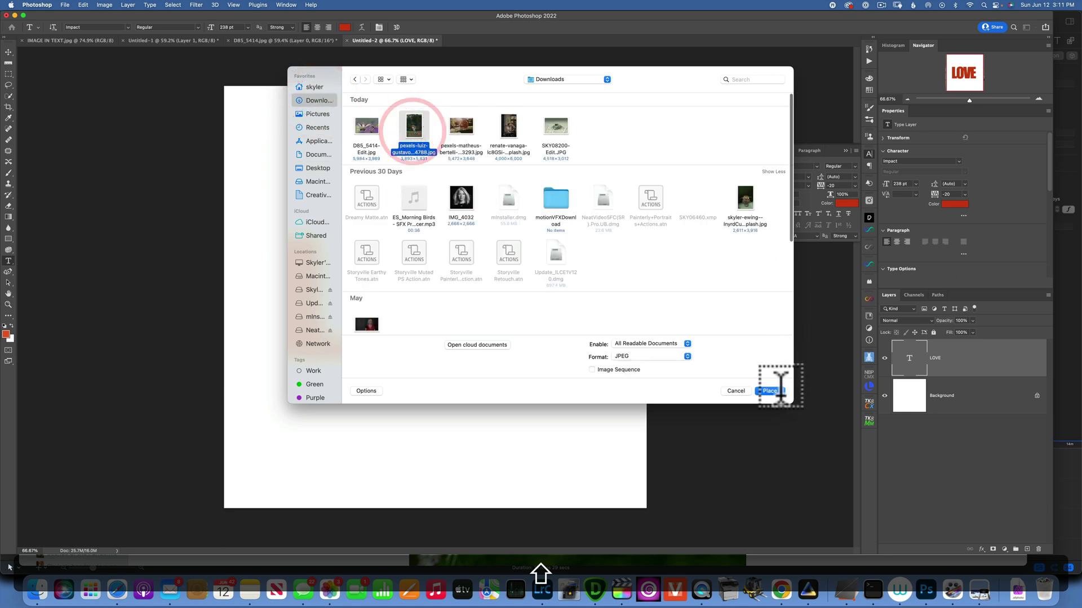
{"action": "left_click", "coordinate": [770, 391]}
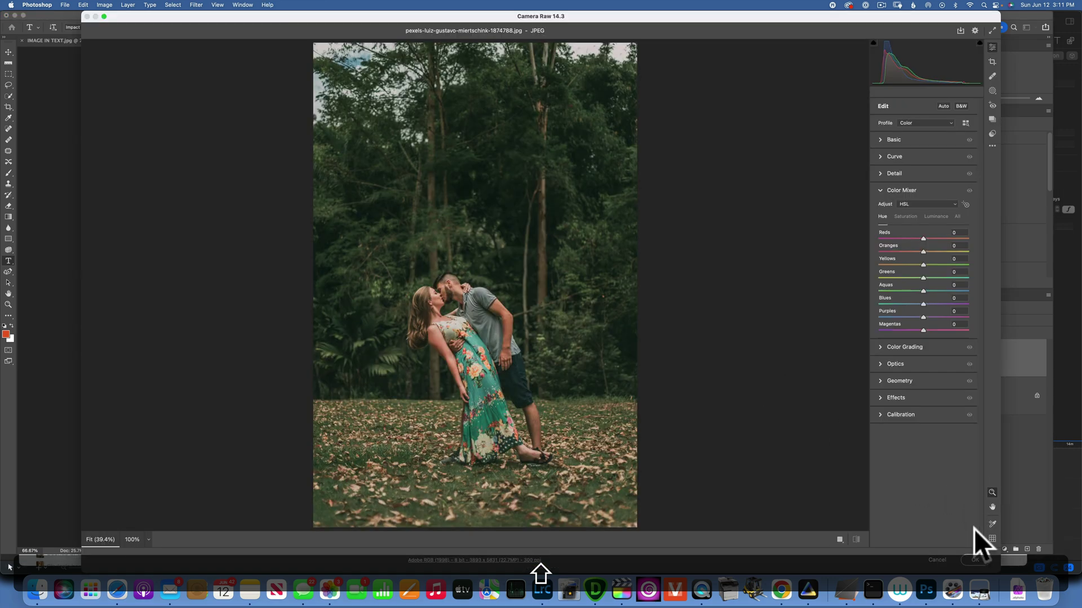
{"action": "left_click", "coordinate": [975, 559]}
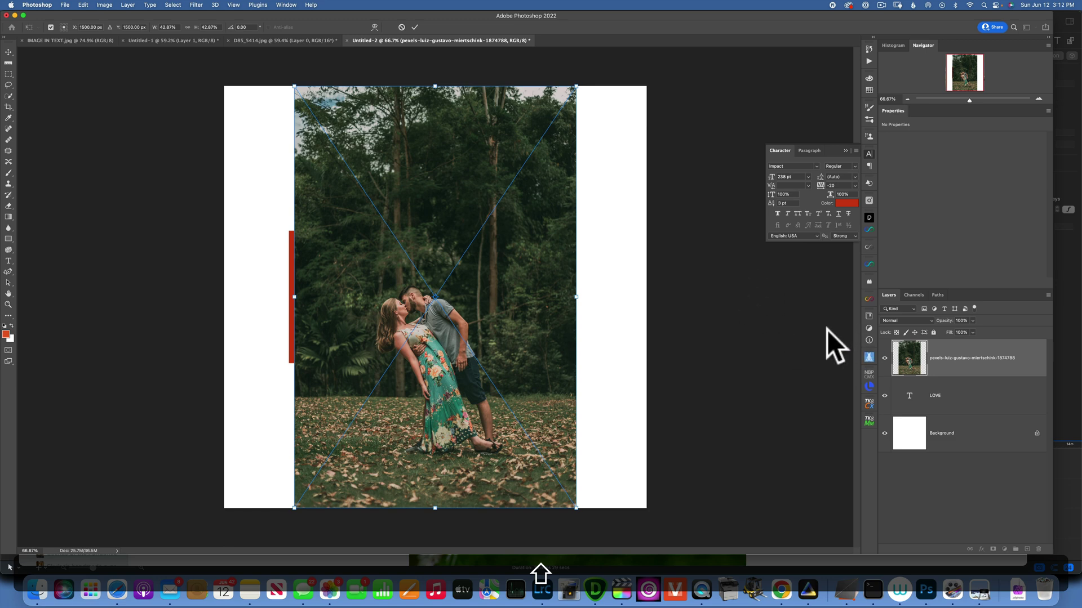
{"action": "key", "text": "Return"}
{"action": "key", "text": "t"}
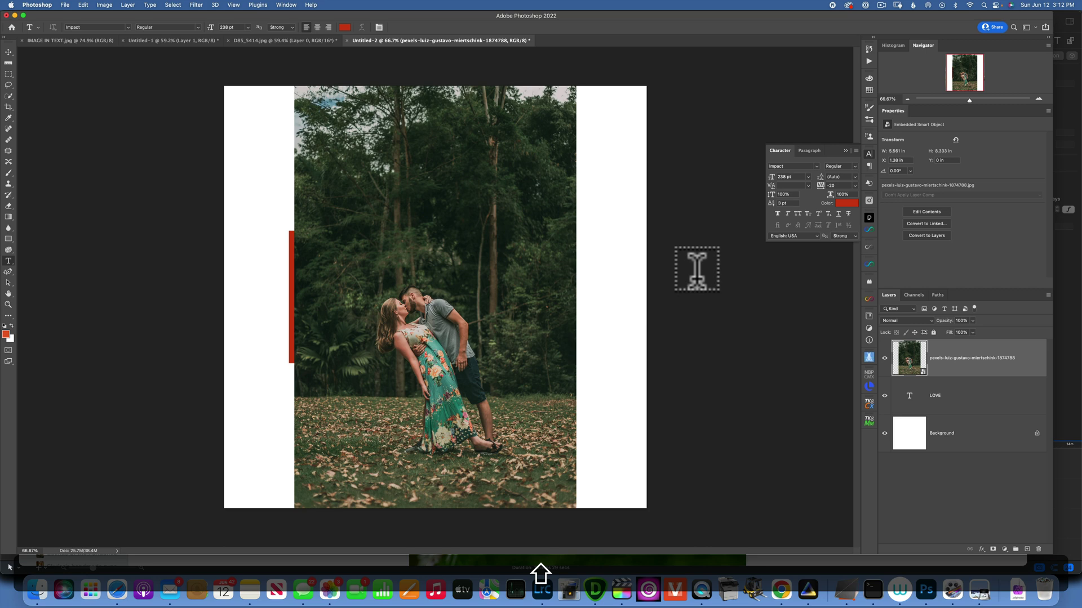
Step: Clip the couple photo to the LOVE text layer with a clipping mask and undo it
{"action": "right_click", "coordinate": [974, 365]}
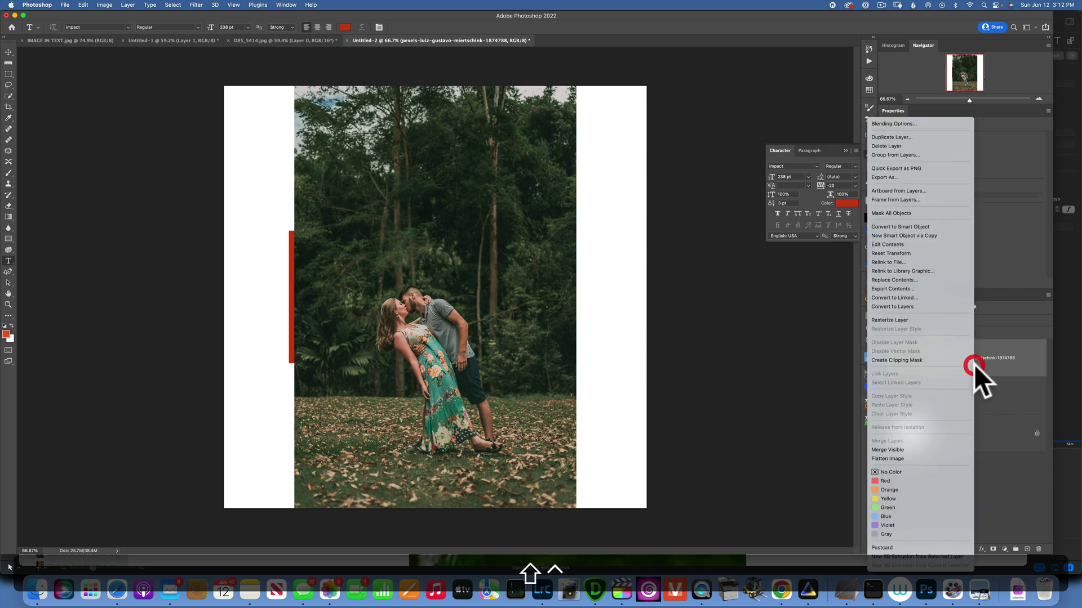
{"action": "left_click", "coordinate": [917, 359]}
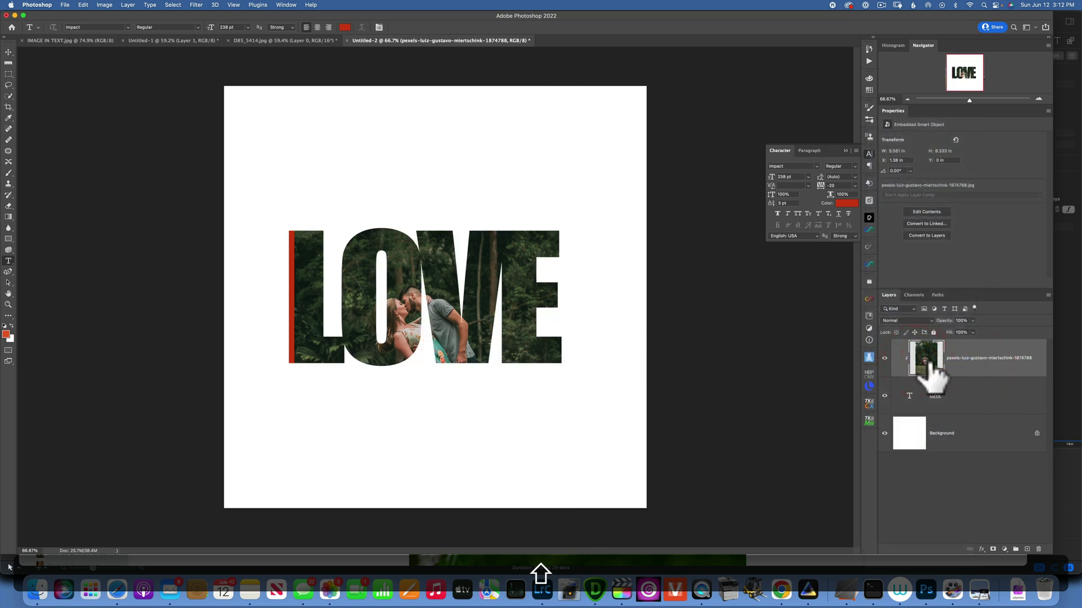
{"action": "key", "text": "shift+super+z"}
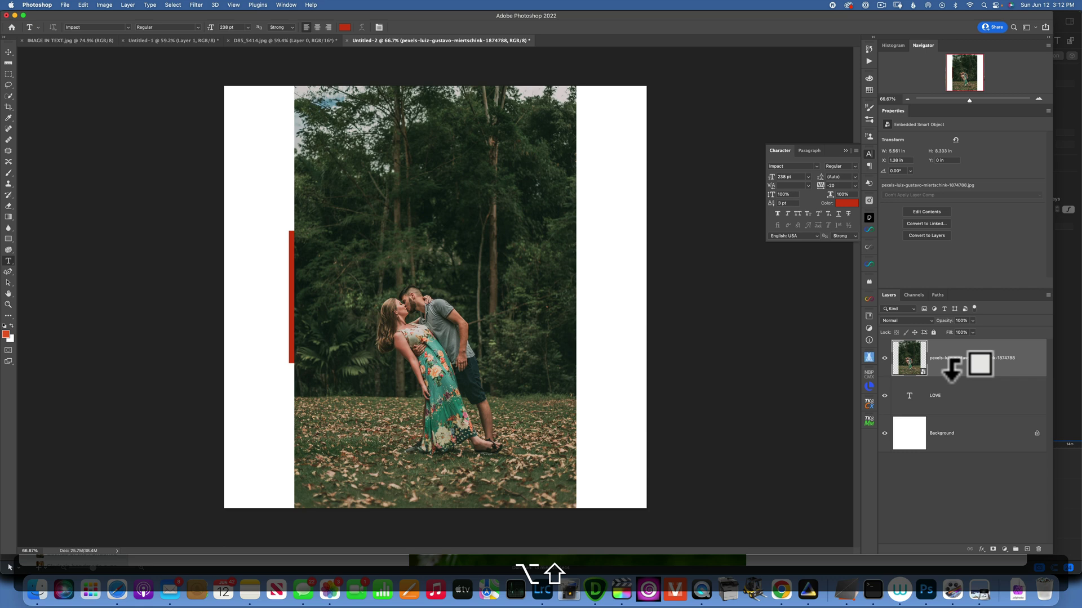
Step: Clip the couple photo to the LOVE text layer and move it up to about X 1.5 in, Y -0.77 in
{"action": "left_click", "coordinate": [952, 369], "text": "alt+shift"}
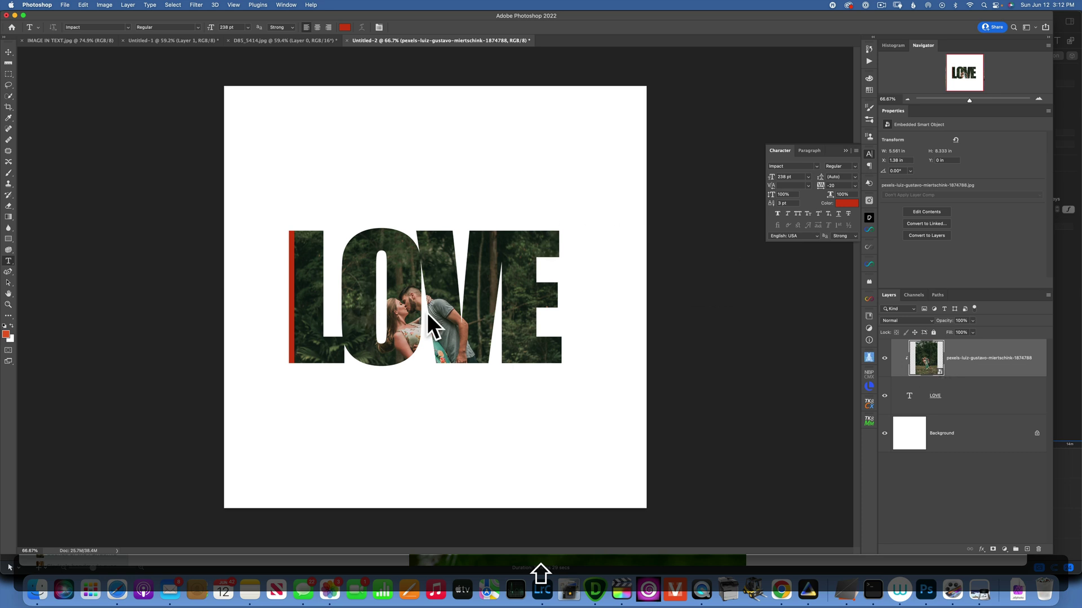
{"action": "left_click", "coordinate": [927, 360]}
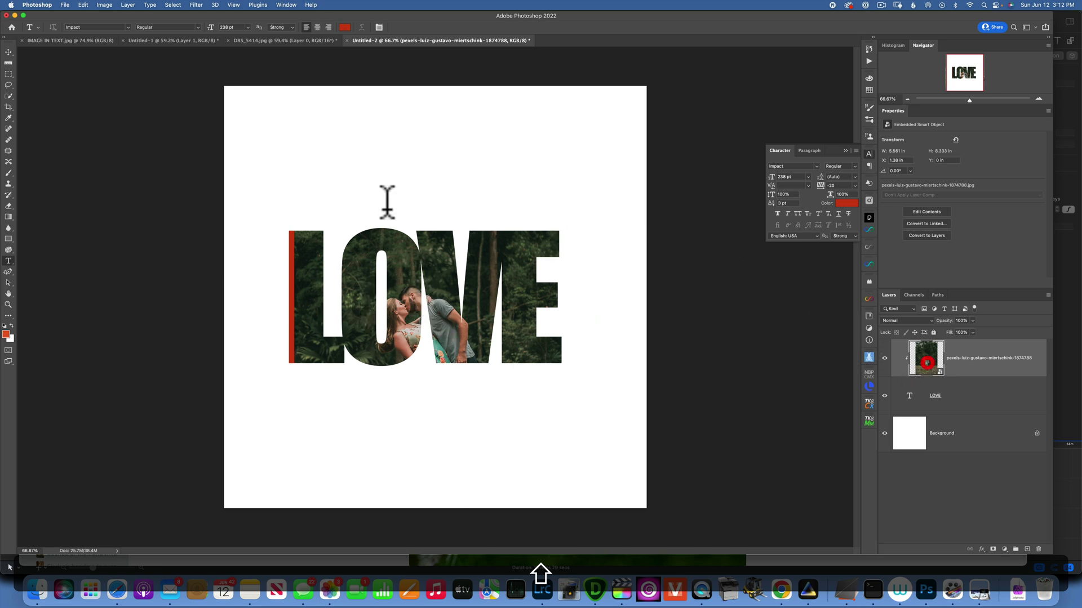
{"action": "left_click", "coordinate": [9, 52]}
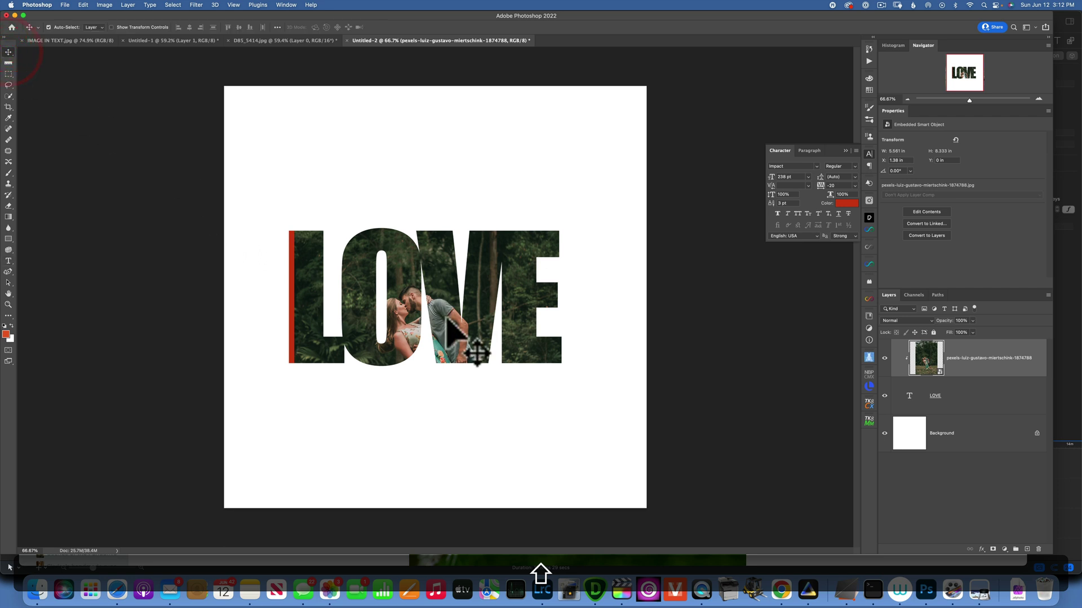
{"action": "left_click_drag", "start_coordinate": [408, 312], "coordinate": [414, 274]}
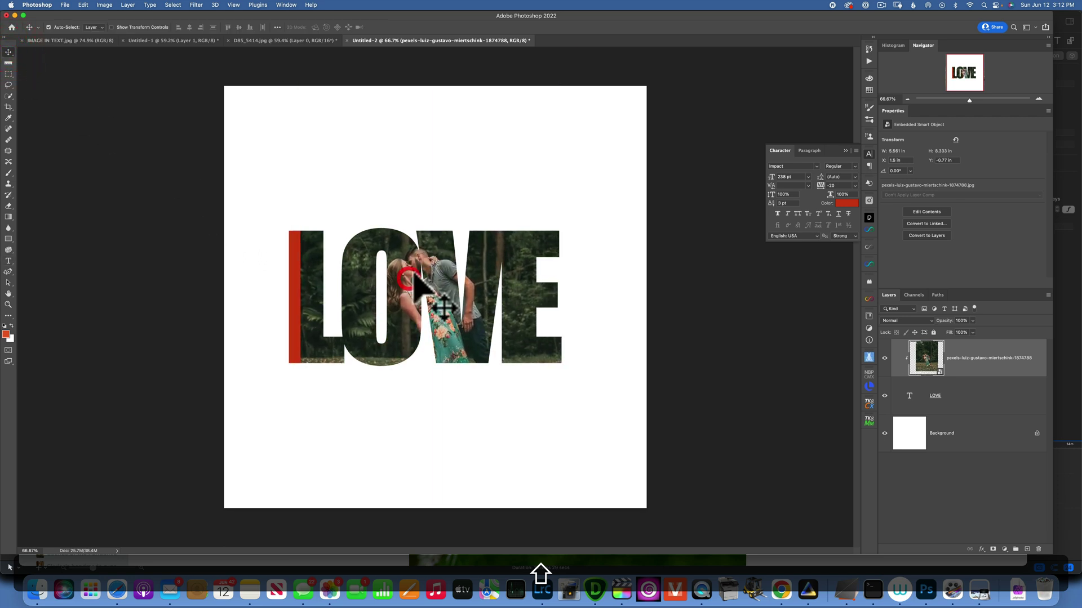
Step: Scale the couple photo to about 51.37% and reposition it so it fills the LOVE letters, with the kissing faces around the O and V
{"action": "key", "text": "shift+super+t"}
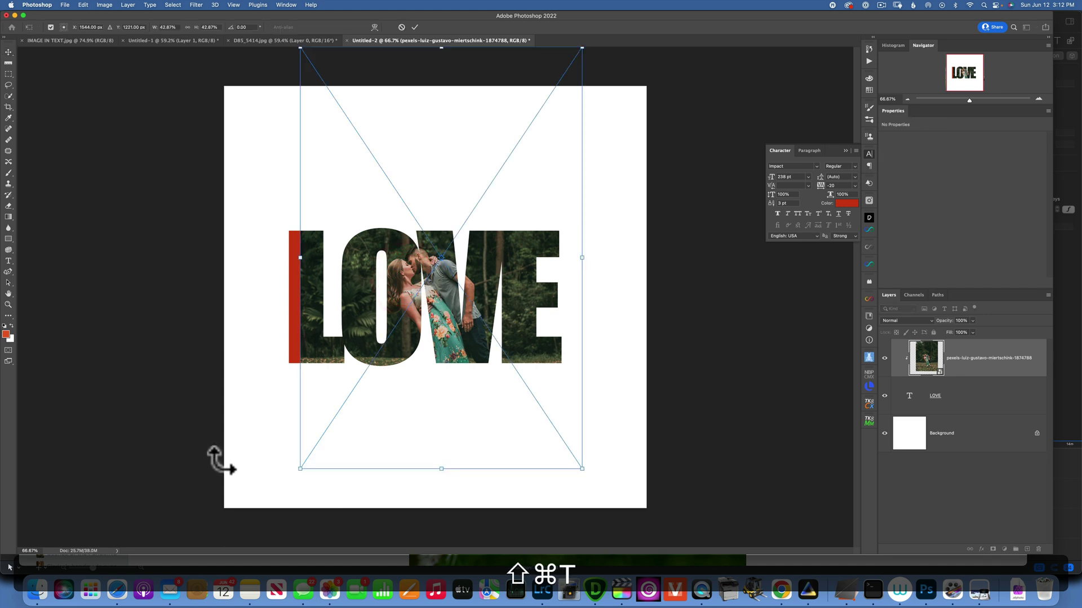
{"action": "left_click_drag", "start_coordinate": [299, 468], "coordinate": [211, 527]}
{"action": "left_click_drag", "start_coordinate": [401, 327], "coordinate": [419, 266]}
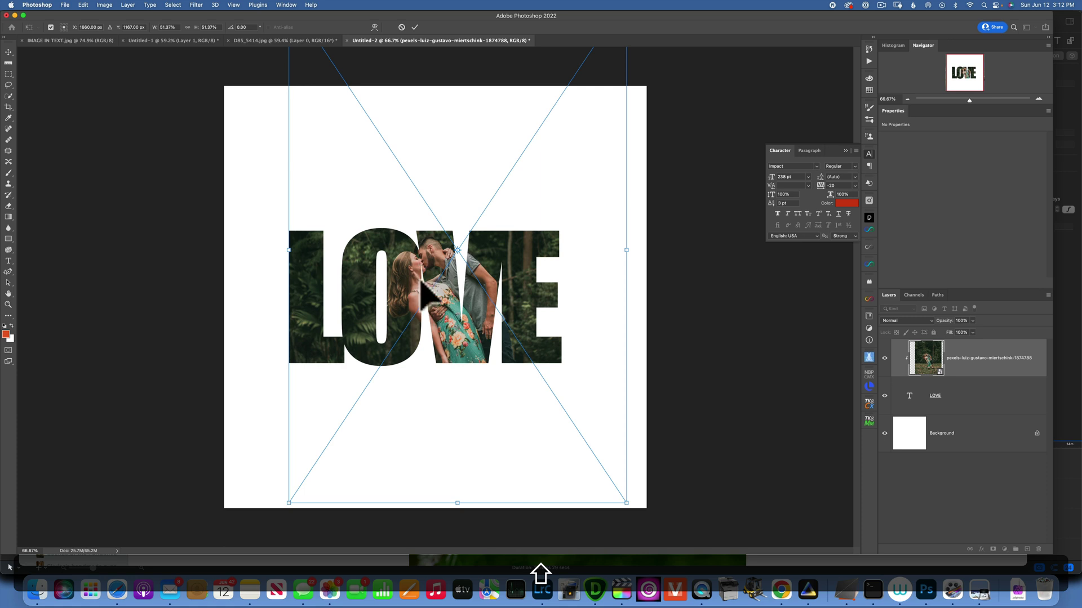
{"action": "left_click", "coordinate": [909, 396]}
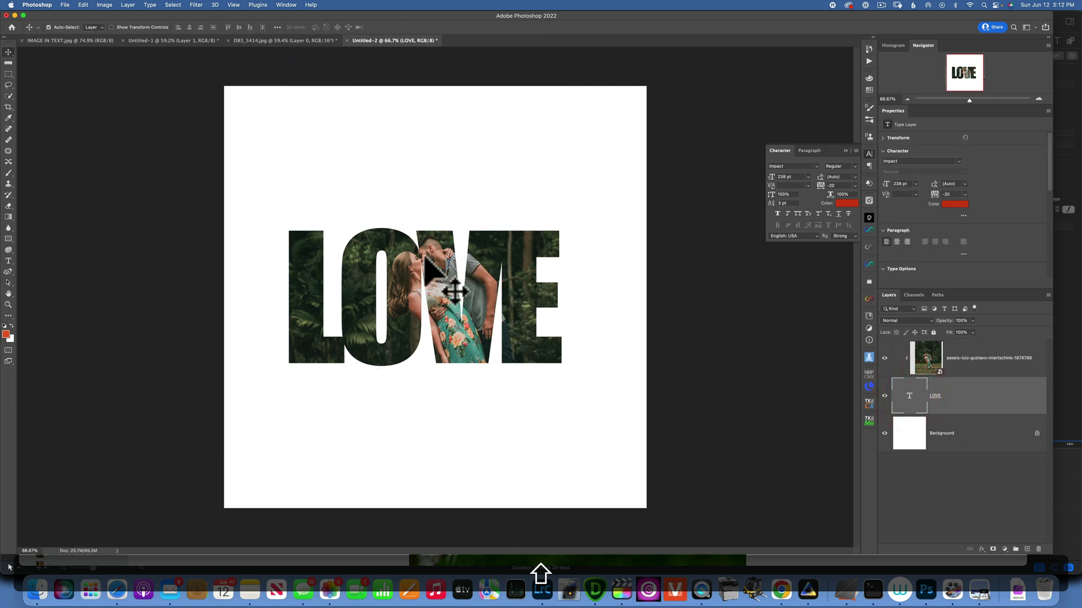
{"action": "left_click", "coordinate": [424, 285]}
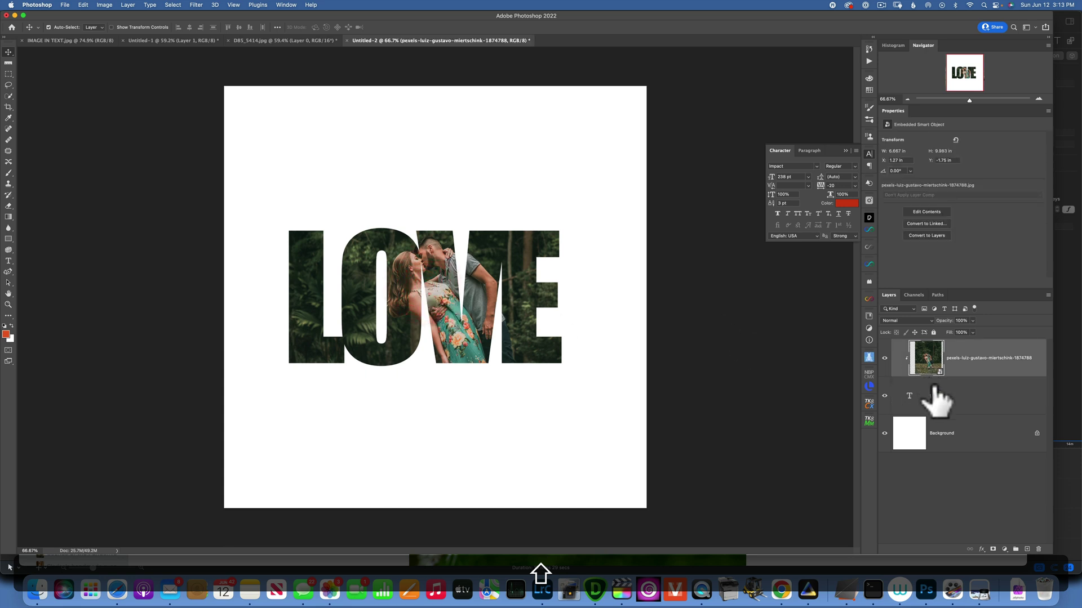
Step: Tighten the kerning of the LOVE text to -60 between O and V and between L and O
{"action": "left_click", "coordinate": [911, 394]}
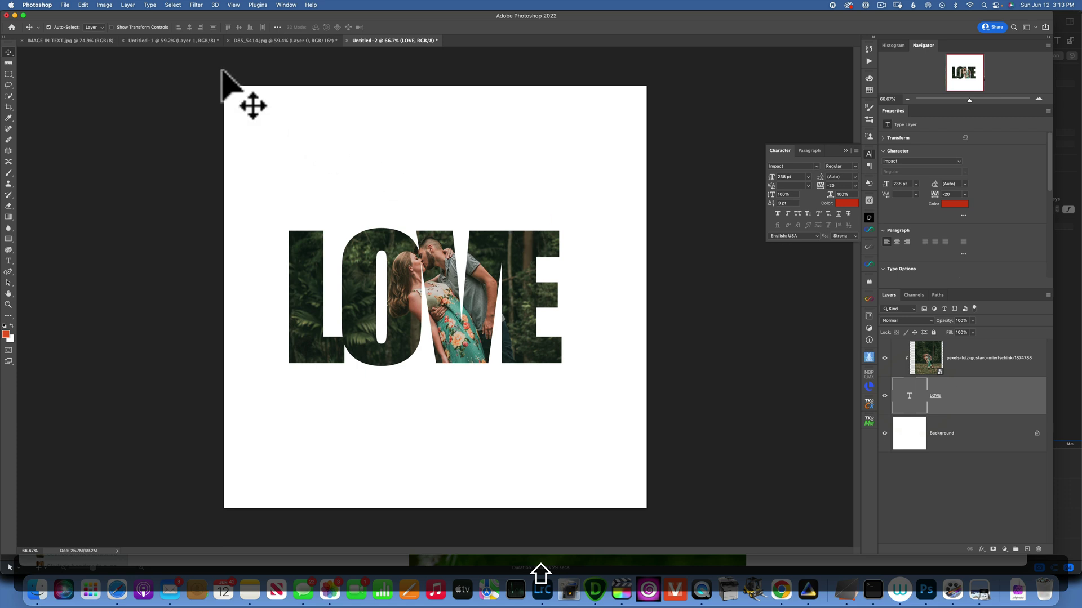
{"action": "left_click", "coordinate": [7, 260]}
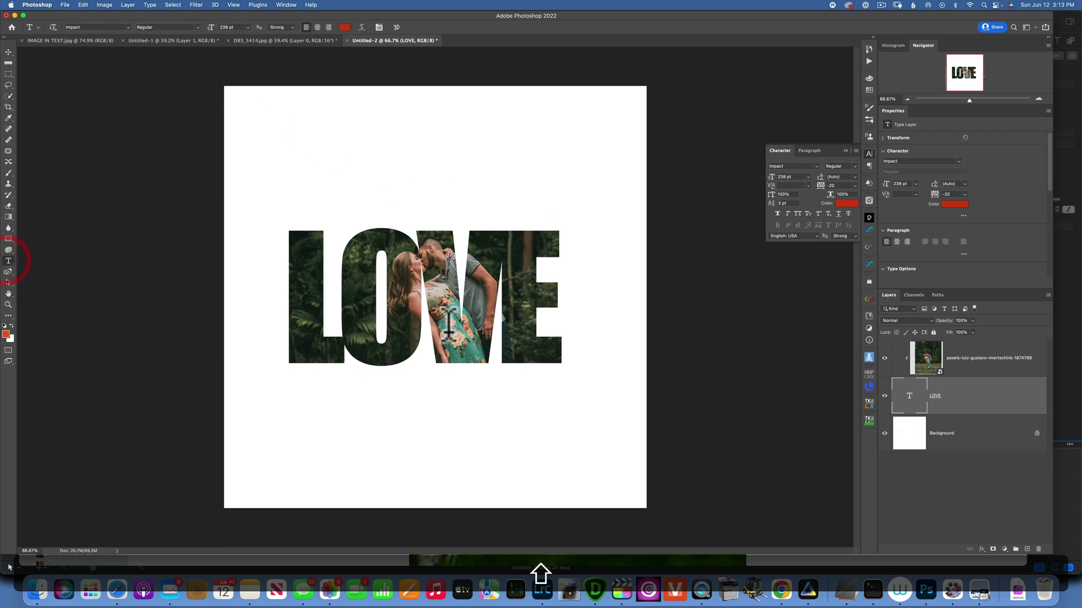
{"action": "left_click", "coordinate": [422, 279]}
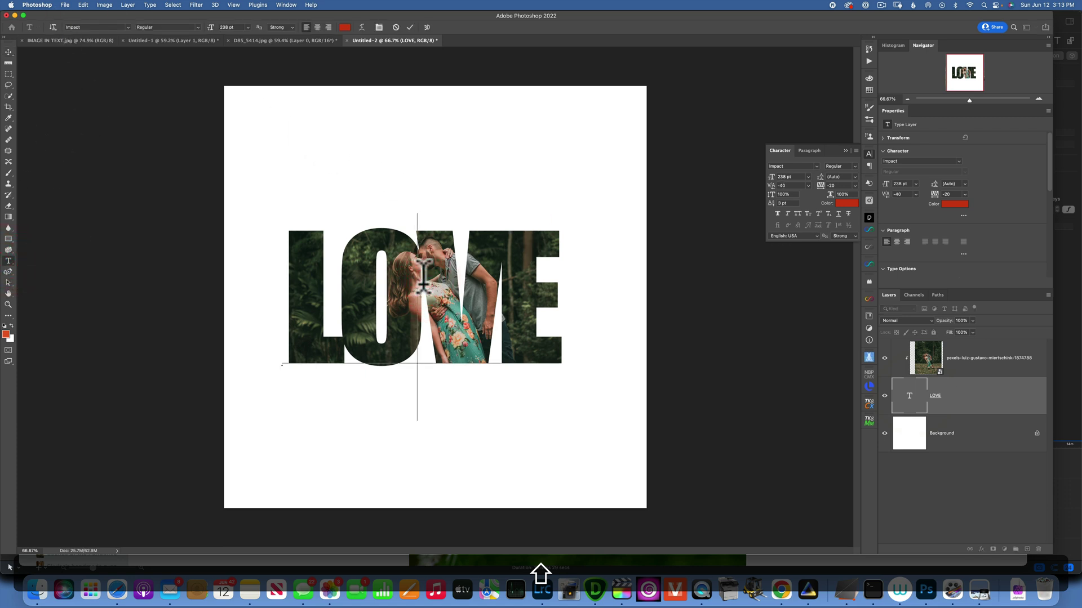
{"action": "key", "text": "alt+shift+Left"}
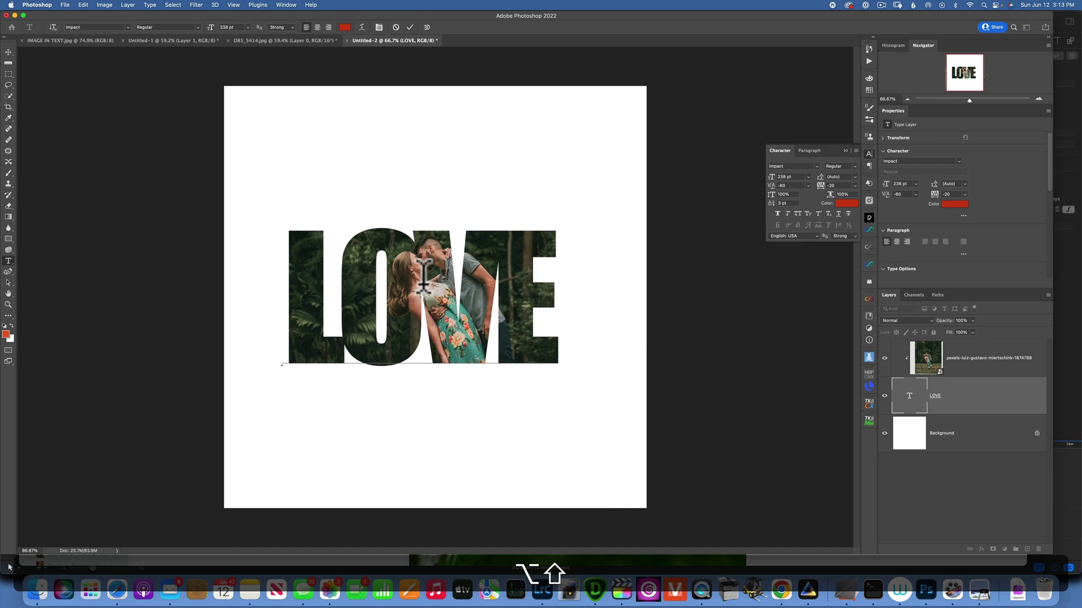
{"action": "left_click", "coordinate": [342, 321]}
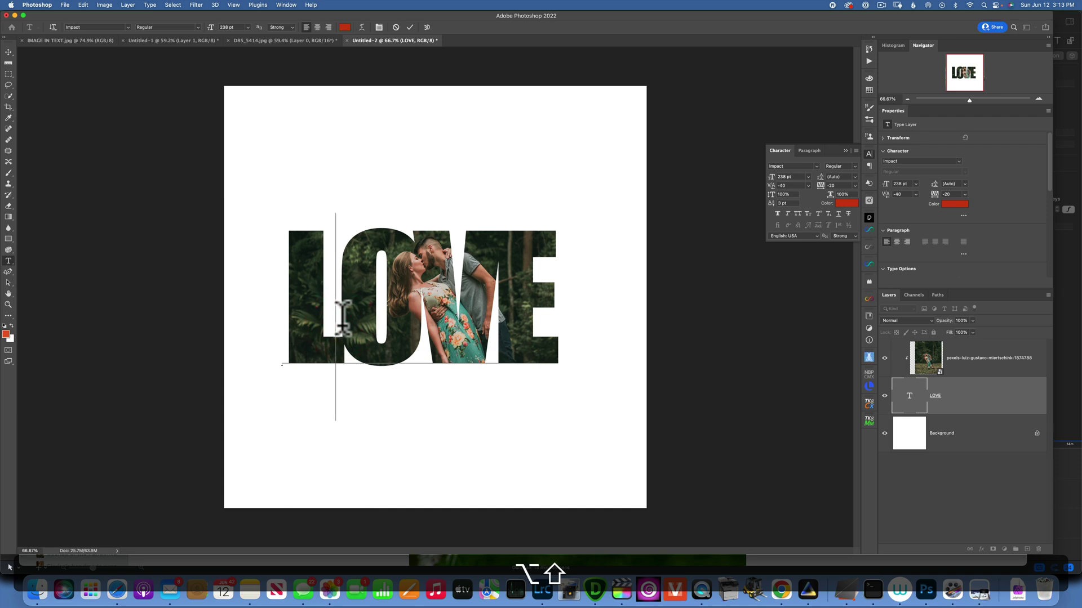
{"action": "key", "text": "alt+shift+Left"}
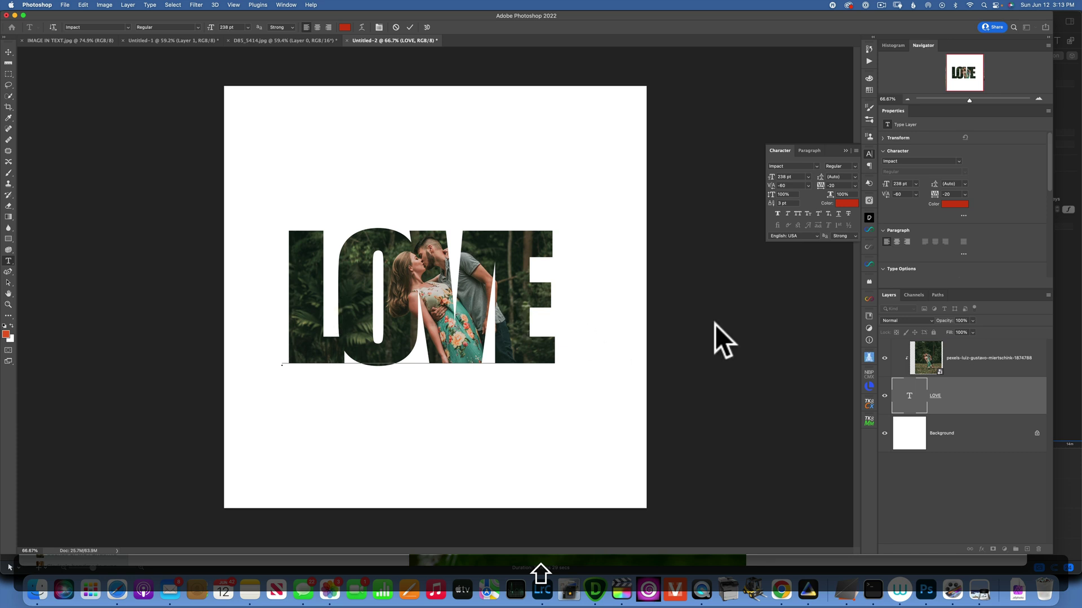
Step: Move the clipped couple photo down slightly inside the letters, to about Y -1.65 in
{"action": "left_click", "coordinate": [939, 366]}
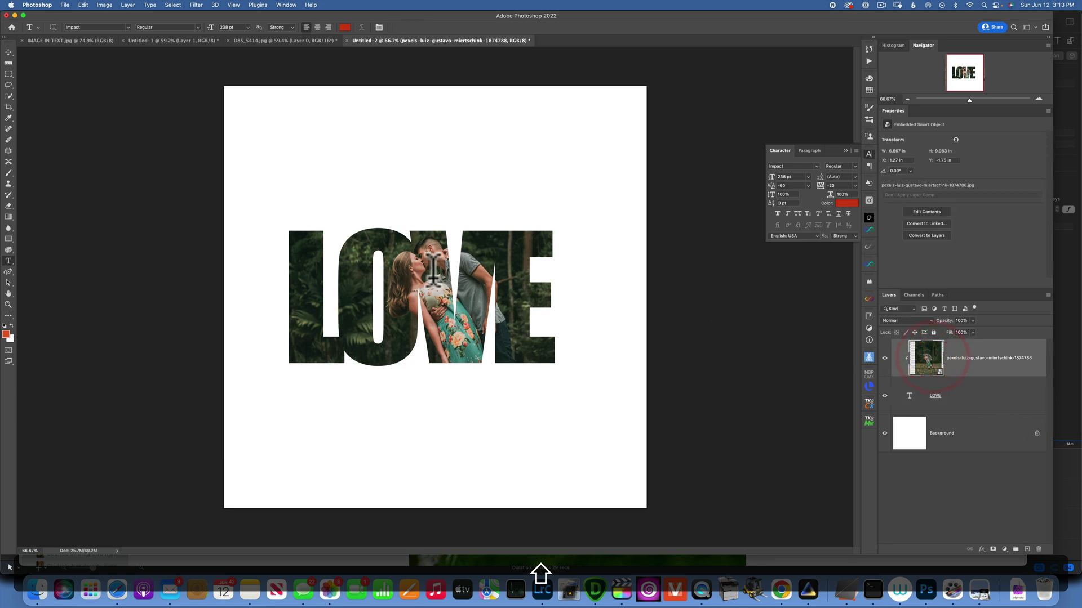
{"action": "left_click", "coordinate": [9, 52]}
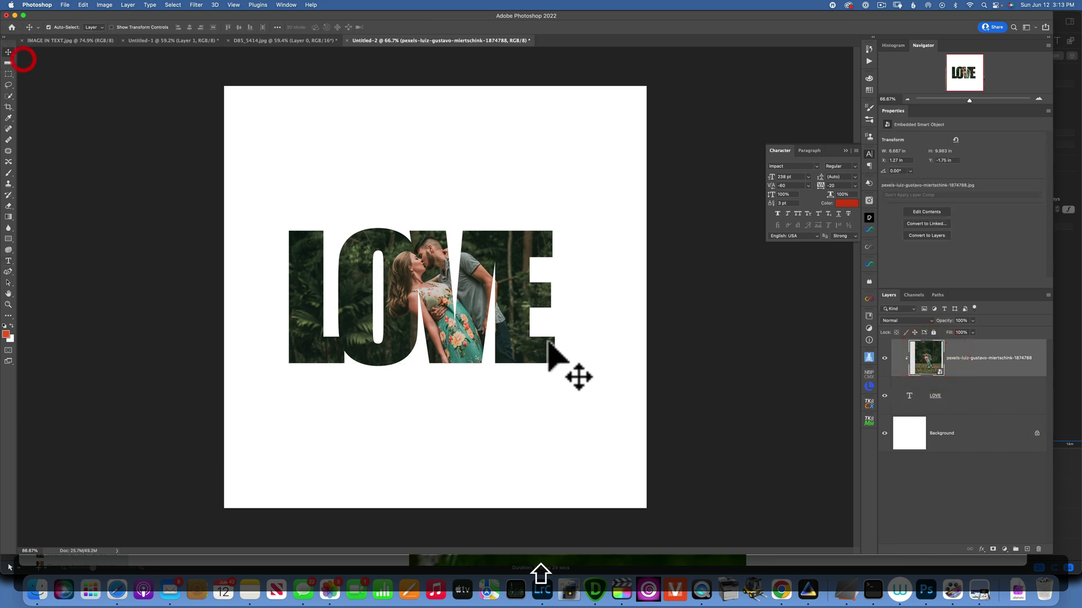
{"action": "mouse_move", "coordinate": [496, 362]}
{"action": "left_mouse_down"}
{"action": "mouse_move", "coordinate": [462, 338]}
{"action": "mouse_move", "coordinate": [495, 367]}
{"action": "left_mouse_up"}
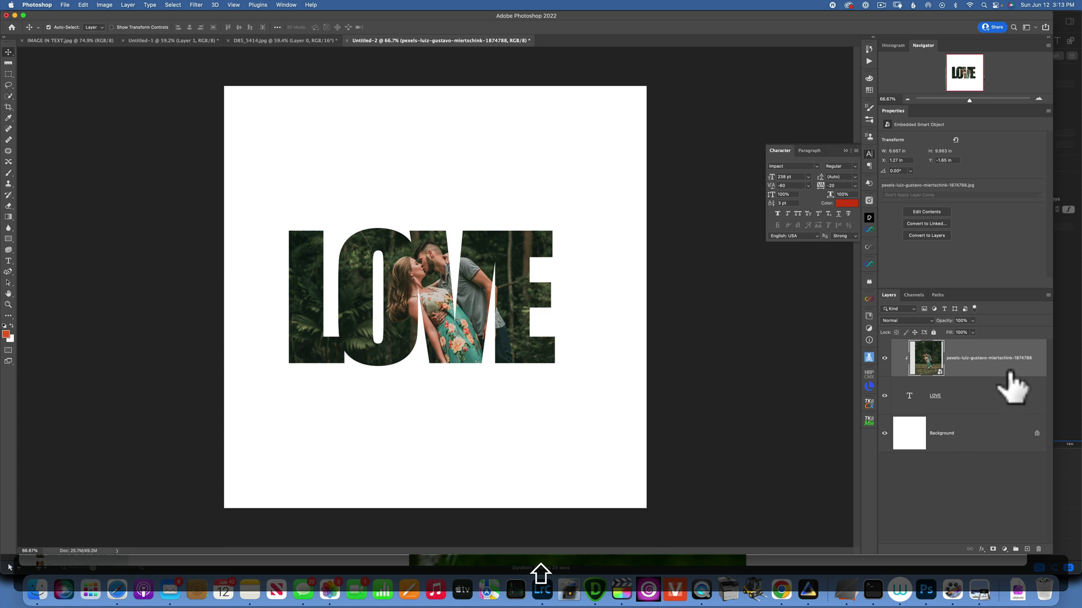
{"action": "left_click", "coordinate": [966, 398]}
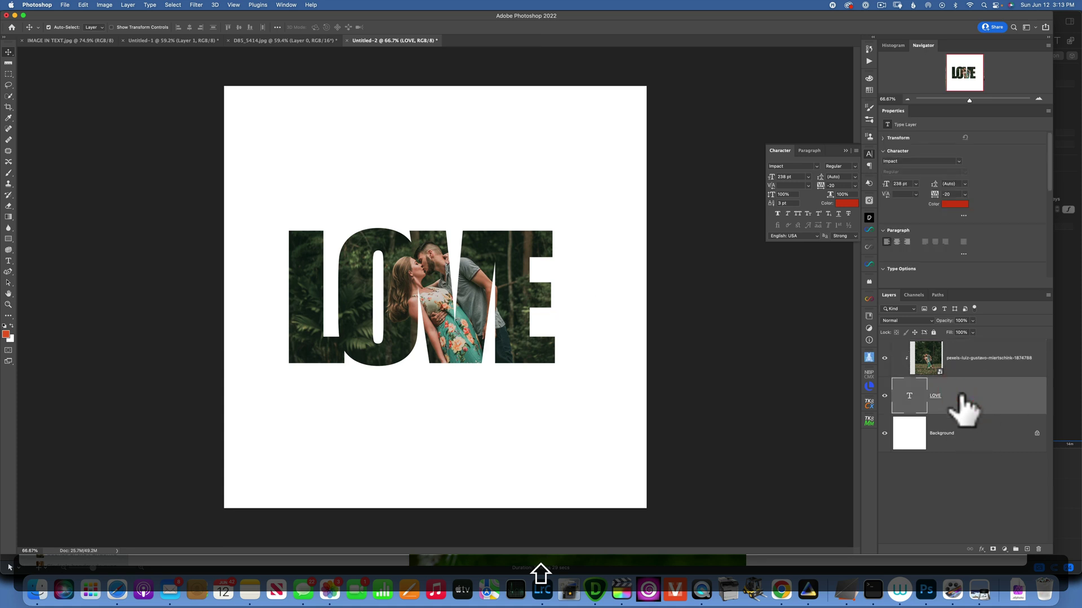
{"action": "double_click", "coordinate": [959, 396]}
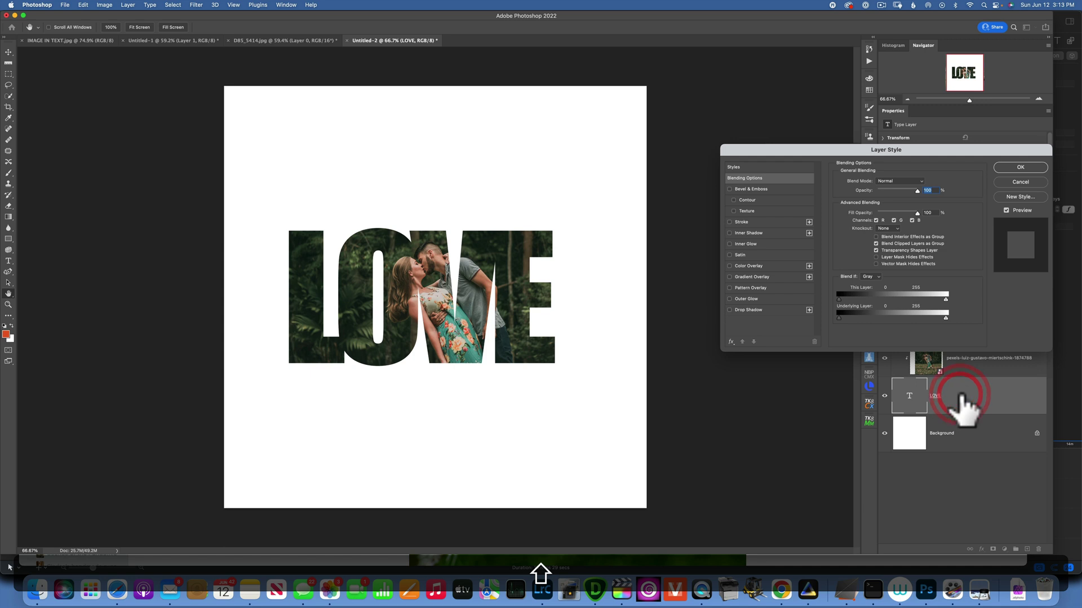
{"action": "left_click", "coordinate": [1018, 182]}
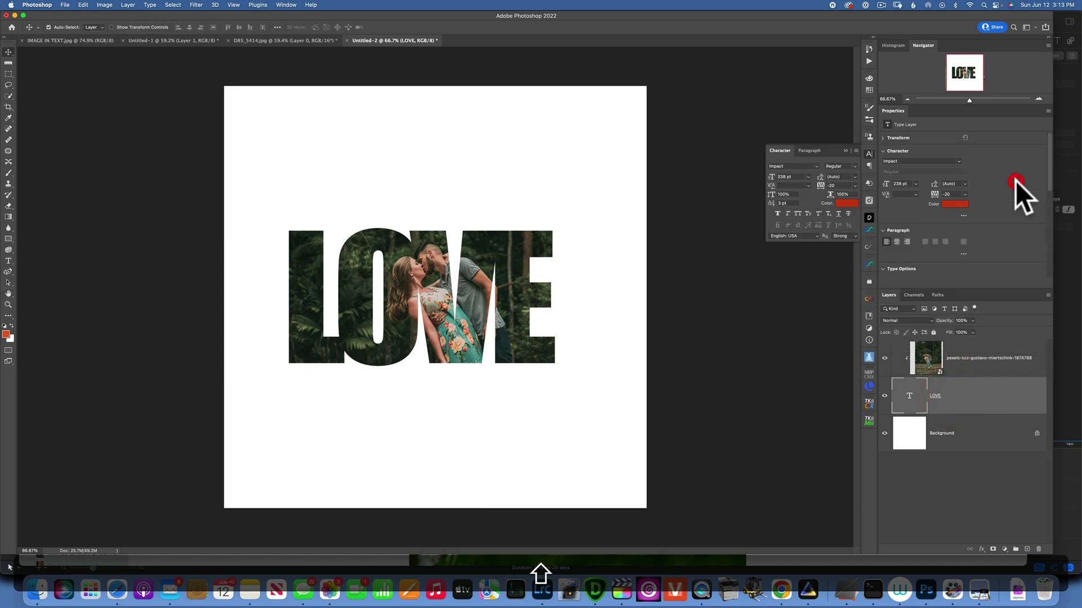
{"action": "double_click", "coordinate": [934, 395]}
{"action": "left_click", "coordinate": [962, 397]}
Step: Add a Drop Shadow layer style to the LOVE text layer
{"action": "double_click", "coordinate": [1005, 402]}
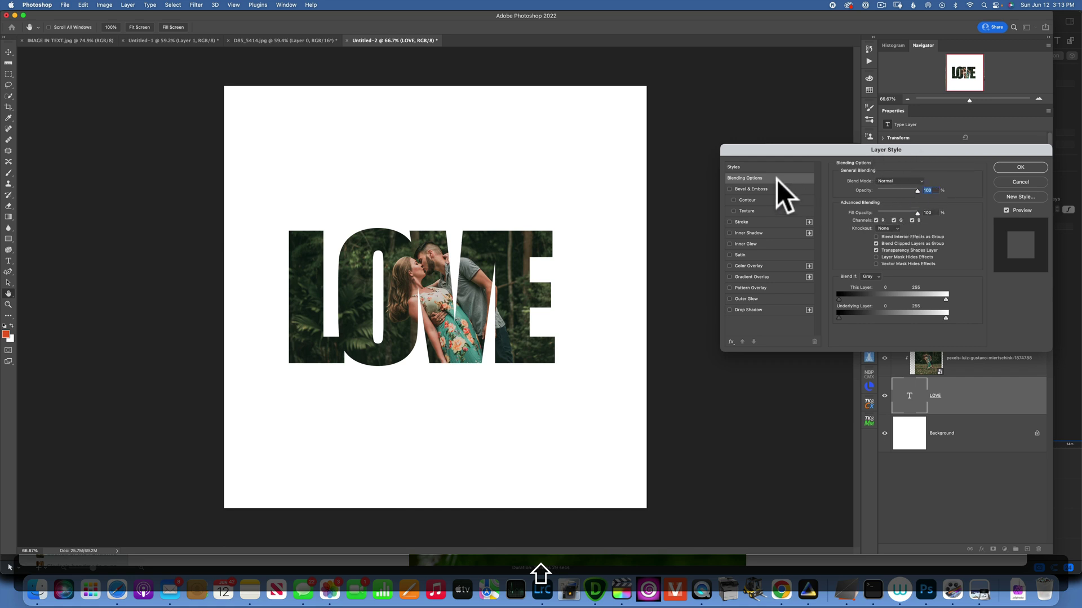
{"action": "left_click", "coordinate": [748, 308]}
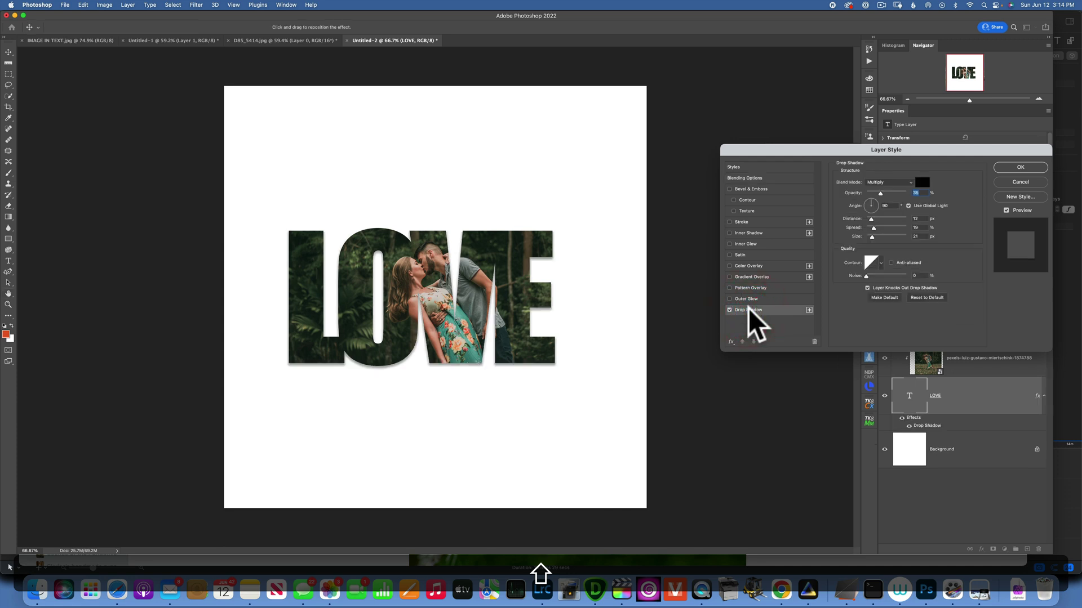
{"action": "left_click", "coordinate": [916, 193]}
Step: Try purple and a teal sampled from the woman's dress (#5da49d) as the drop shadow color, and return it to black
{"action": "left_click", "coordinate": [922, 182]}
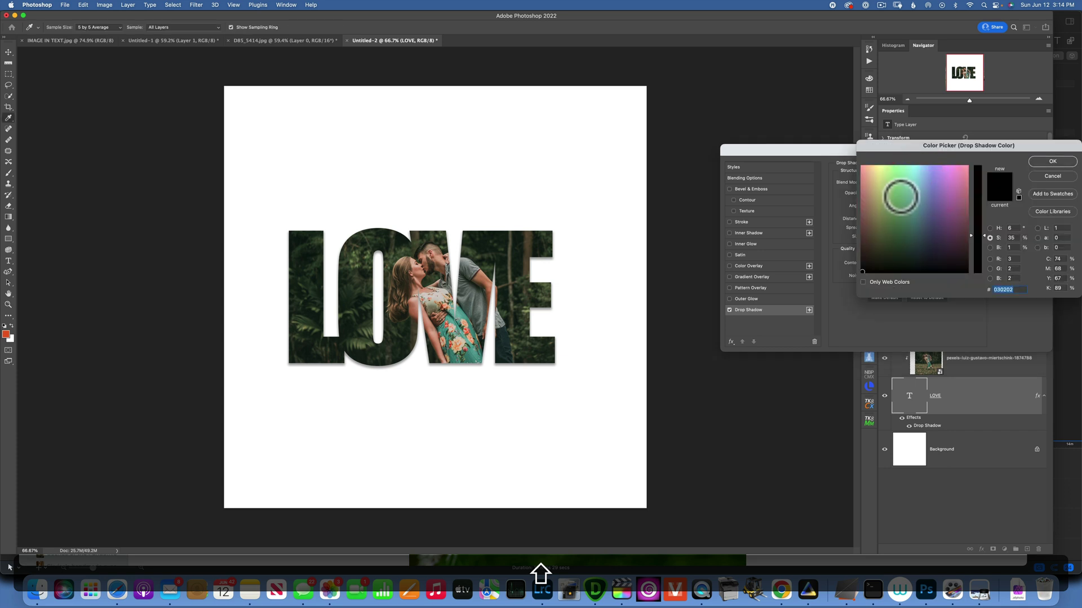
{"action": "left_click", "coordinate": [893, 200]}
{"action": "left_click", "coordinate": [939, 192]}
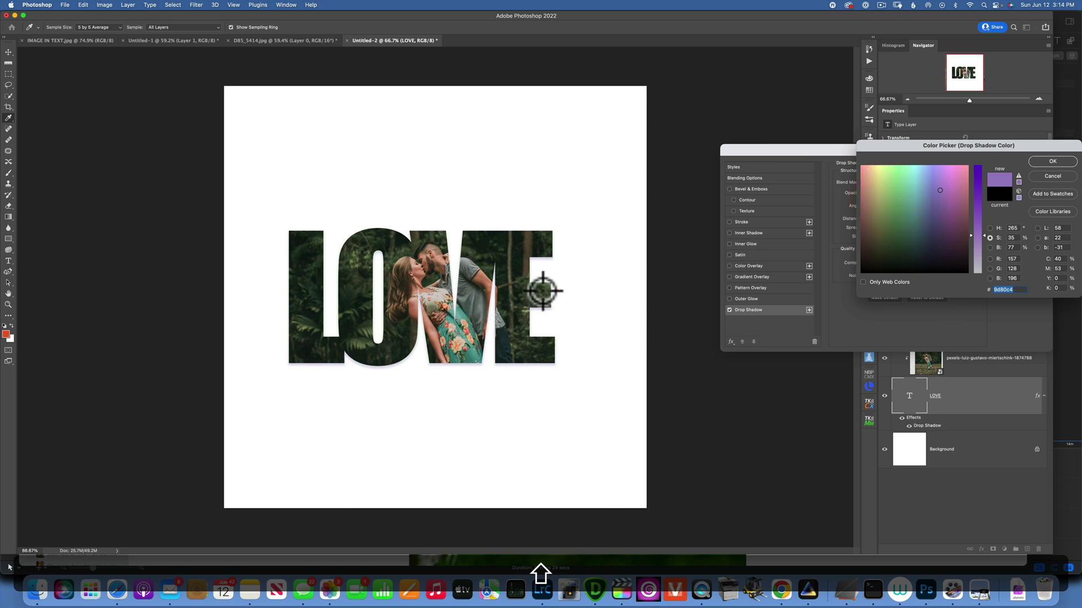
{"action": "left_click", "coordinate": [459, 311]}
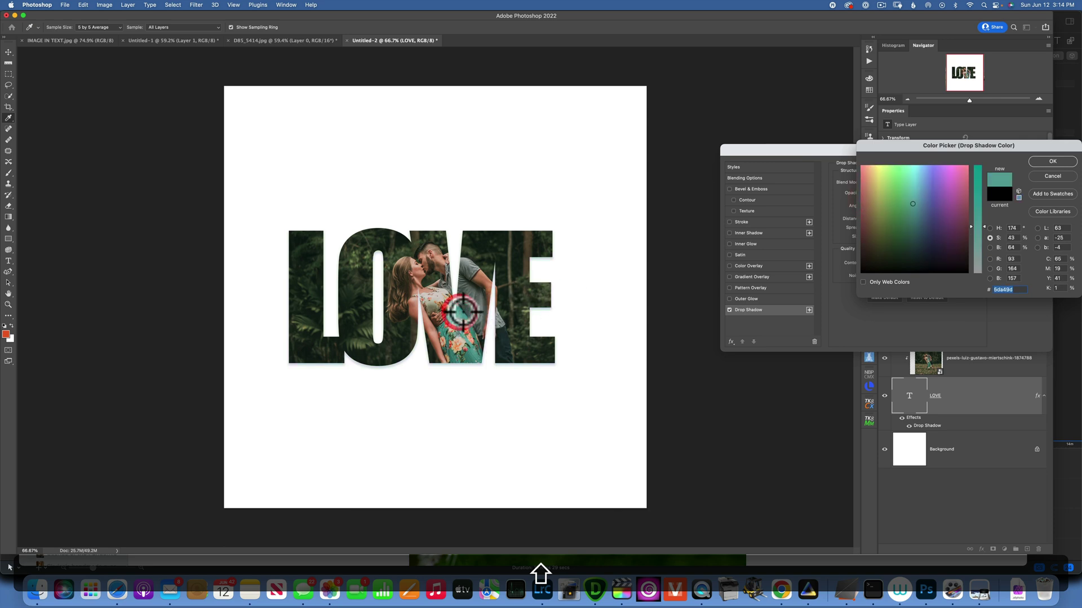
{"action": "left_click", "coordinate": [1051, 162]}
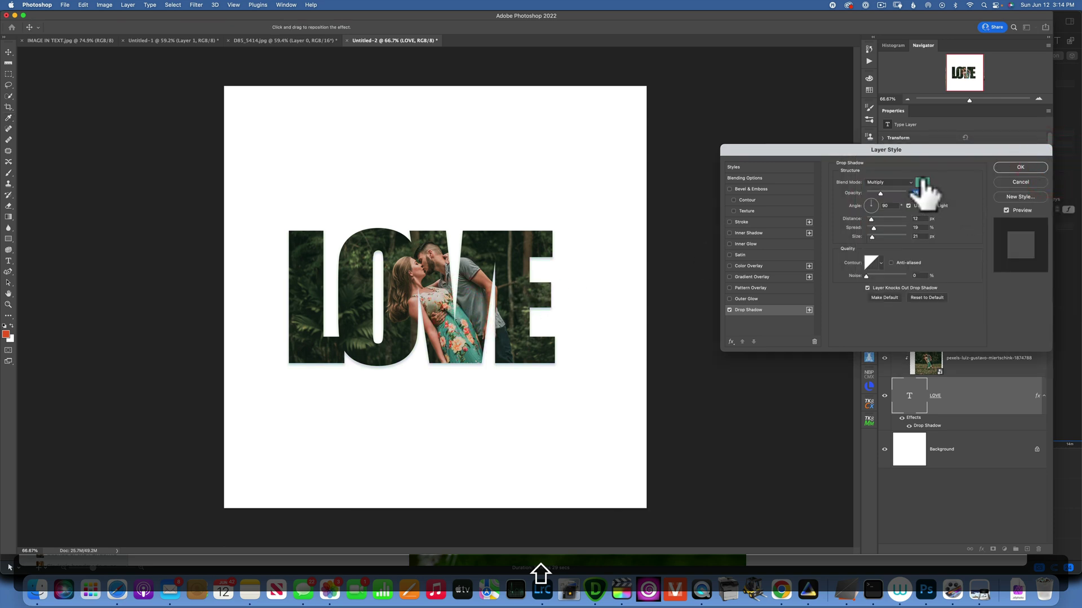
{"action": "left_click", "coordinate": [921, 180]}
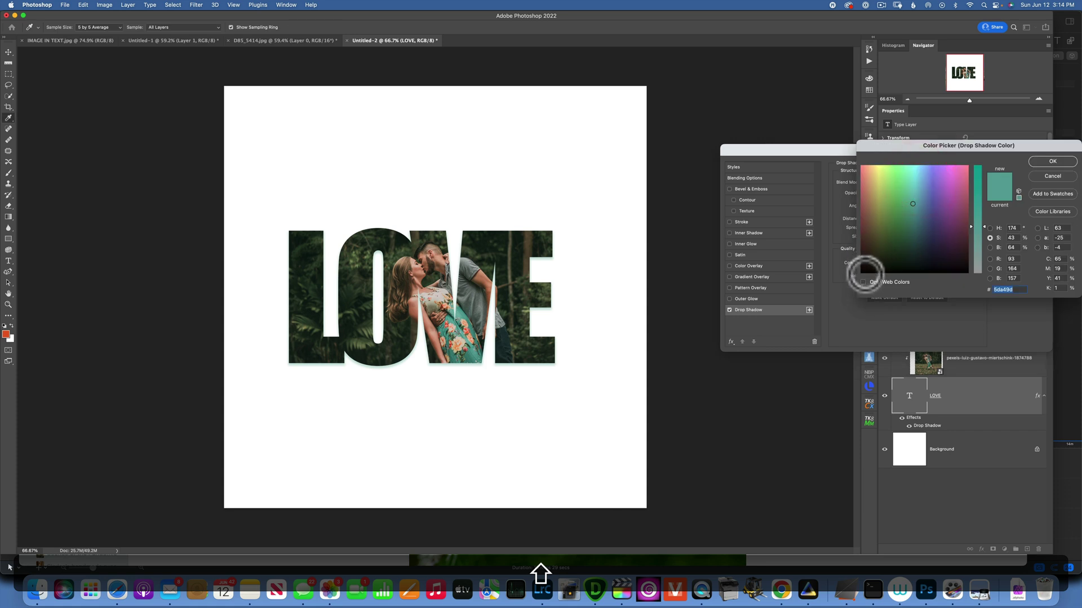
{"action": "left_click", "coordinate": [864, 274]}
{"action": "left_click", "coordinate": [1049, 162]}
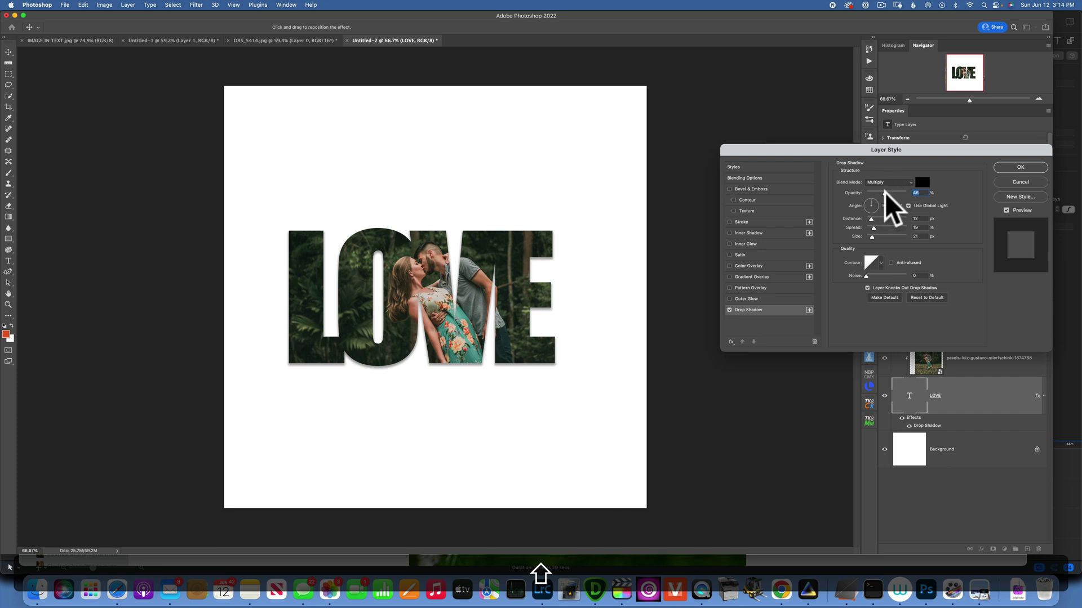
Step: Set the drop shadow to 65% opacity, 11 px distance, 18% spread and 24 px size
{"action": "left_click_drag", "start_coordinate": [885, 191], "coordinate": [883, 192]}
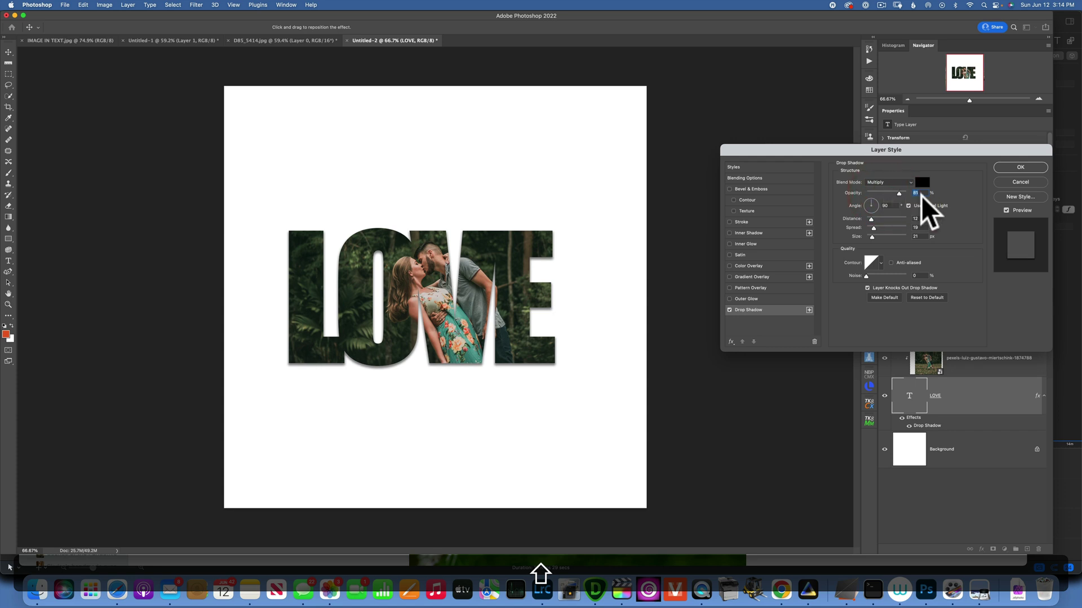
{"action": "key", "text": "shift+Up"}
{"action": "key", "text": "shift+Up"}
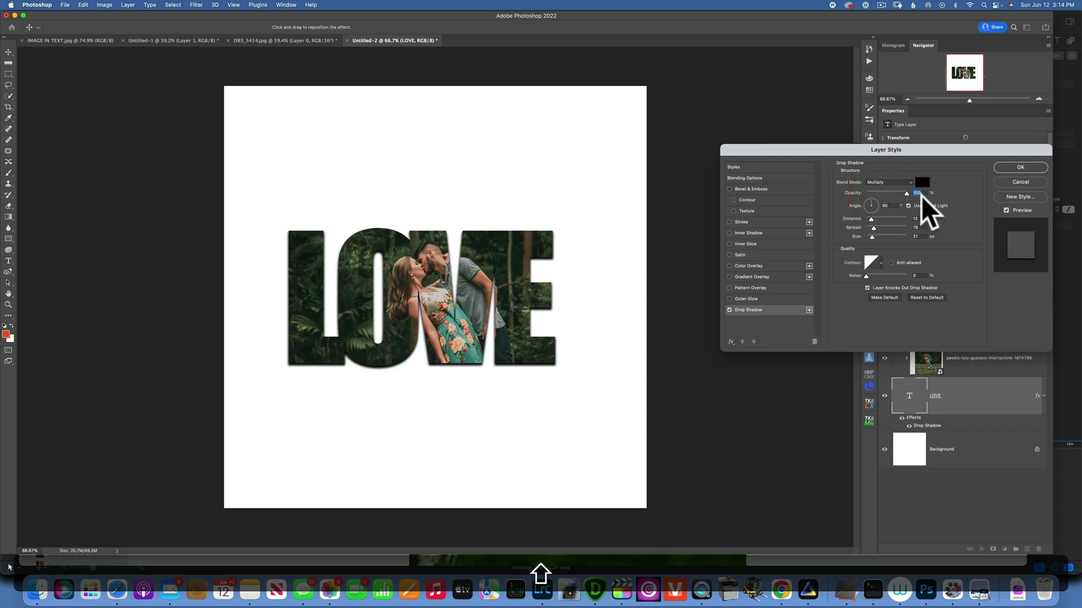
{"action": "left_click_drag", "start_coordinate": [907, 193], "coordinate": [878, 217]}
{"action": "left_click_drag", "start_coordinate": [872, 226], "coordinate": [879, 226]}
{"action": "mouse_move", "coordinate": [871, 236]}
{"action": "left_mouse_down"}
{"action": "mouse_move", "coordinate": [886, 235]}
{"action": "mouse_move", "coordinate": [867, 236]}
{"action": "mouse_move", "coordinate": [878, 226]}
{"action": "mouse_move", "coordinate": [869, 217]}
{"action": "left_mouse_up"}
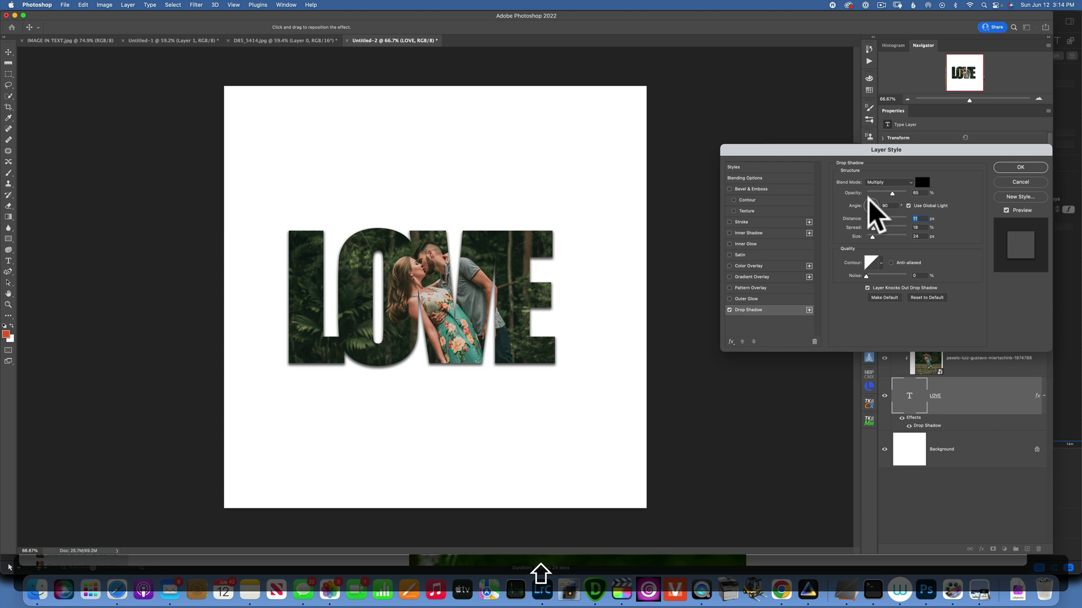
Step: Set the drop shadow angle to about 138° and apply the layer style to the LOVE text
{"action": "mouse_move", "coordinate": [868, 204]}
{"action": "left_mouse_down"}
{"action": "mouse_move", "coordinate": [890, 208]}
{"action": "mouse_move", "coordinate": [866, 201]}
{"action": "left_mouse_up"}
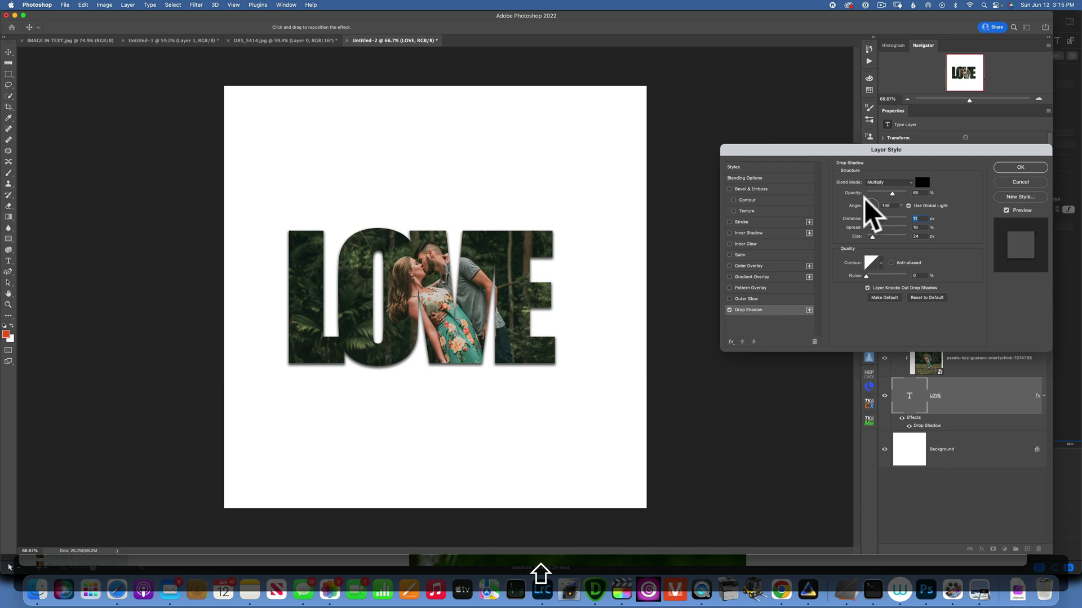
{"action": "left_click", "coordinate": [868, 204]}
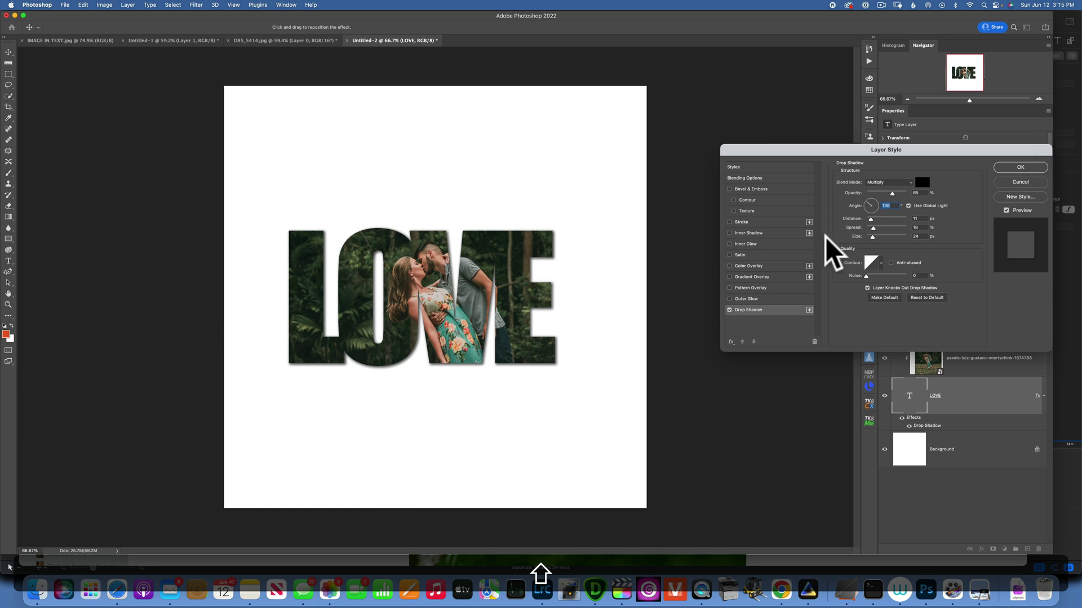
{"action": "left_click", "coordinate": [1021, 168]}
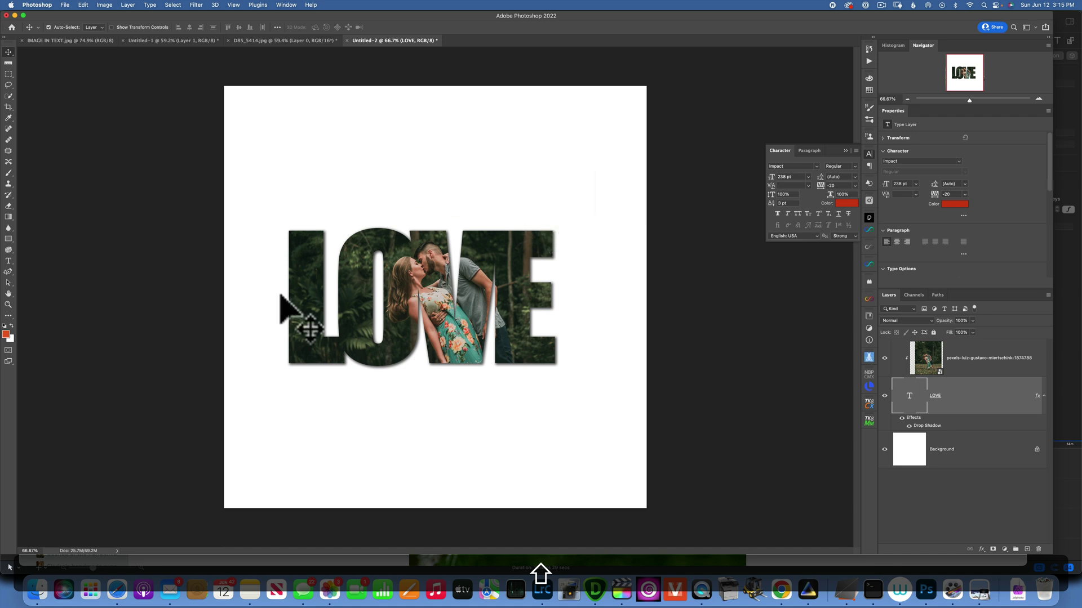
{"action": "left_click", "coordinate": [952, 399]}
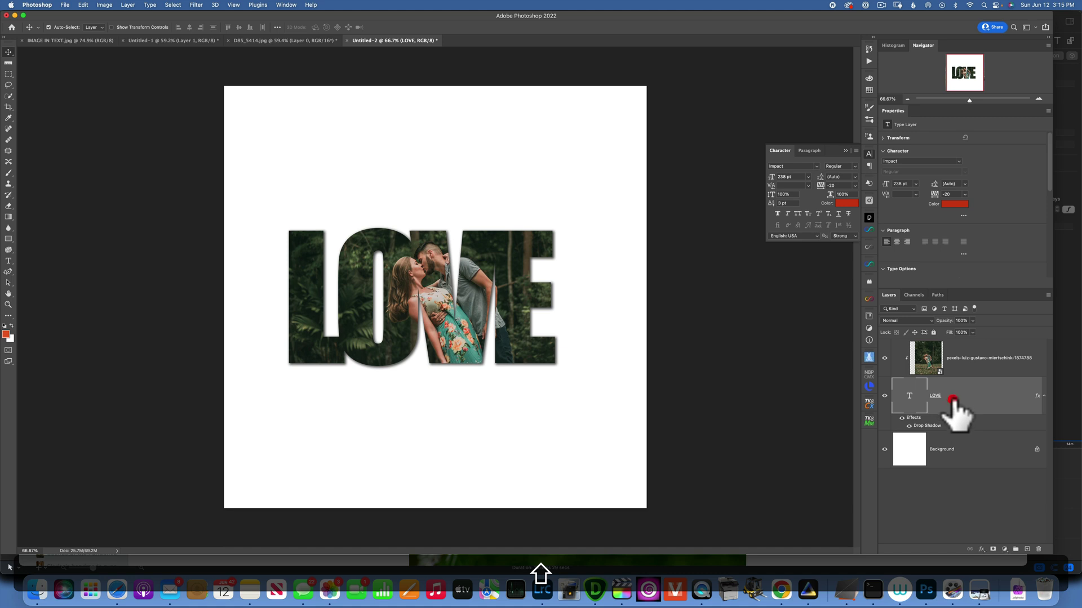
Step: Add a Solid Color fill layer directly above the Background layer
{"action": "left_click", "coordinate": [914, 448]}
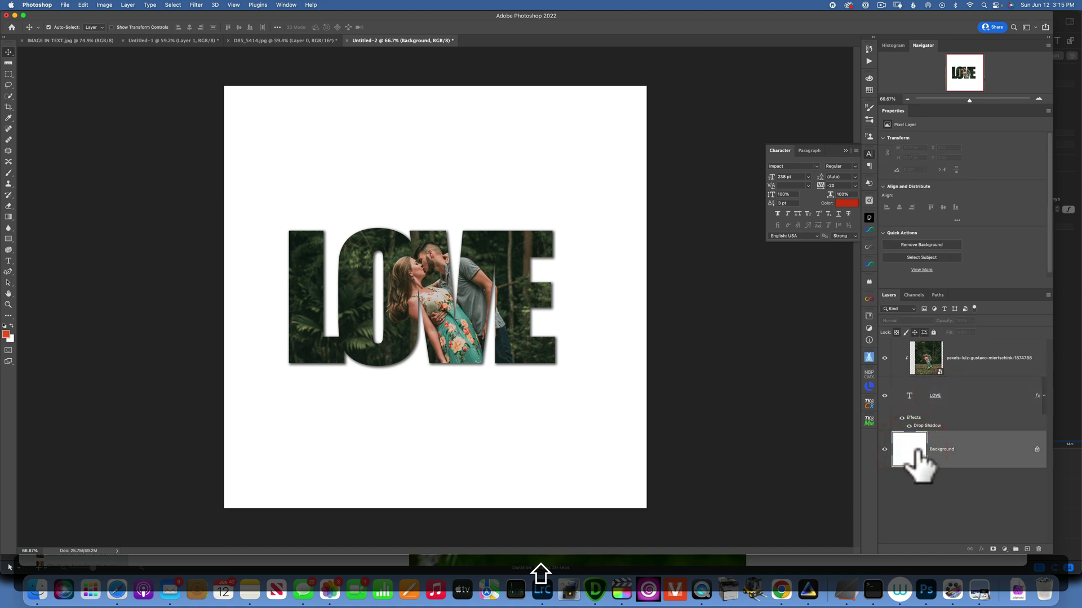
{"action": "left_click", "coordinate": [1005, 548]}
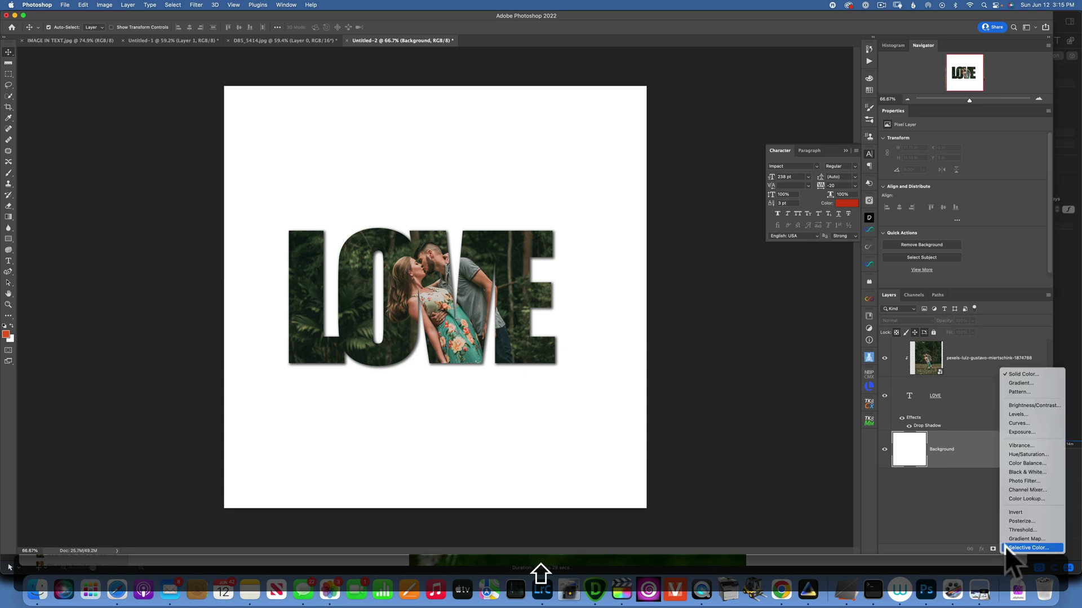
{"action": "left_click", "coordinate": [1023, 374]}
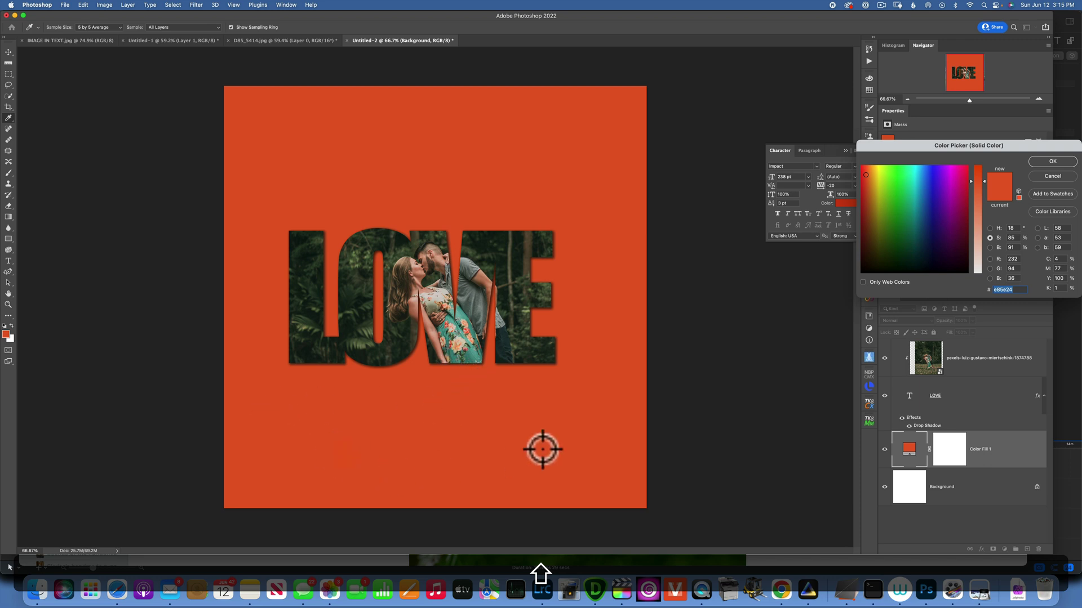
Step: Try fill colors sampled from the photo: dress teal #478a83, the shirt's gray-green #68736f and terracotta #bd7a60
{"action": "left_click", "coordinate": [471, 358]}
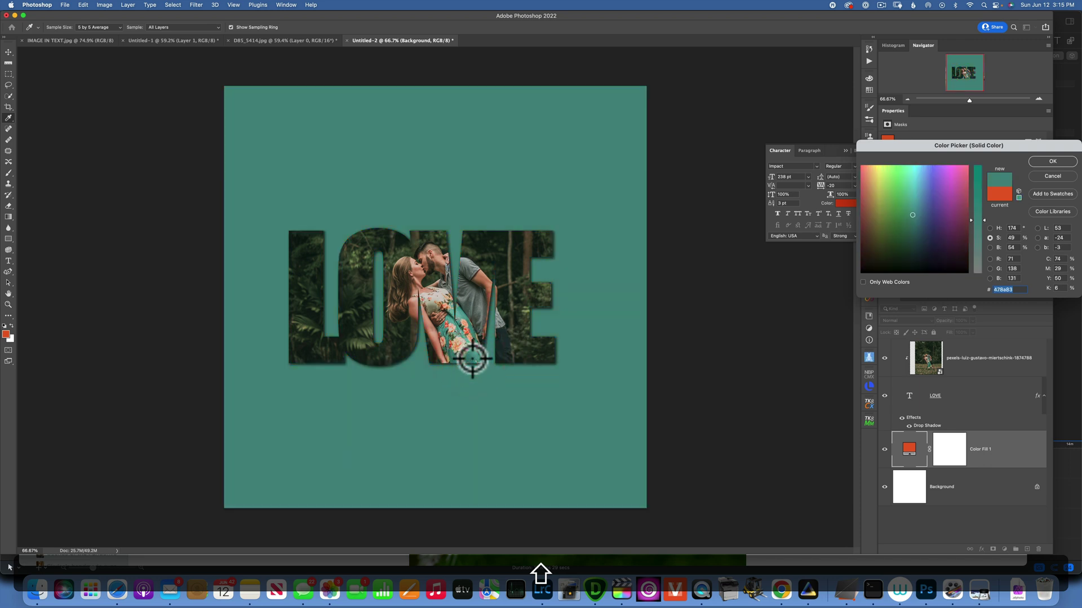
{"action": "left_click", "coordinate": [472, 305]}
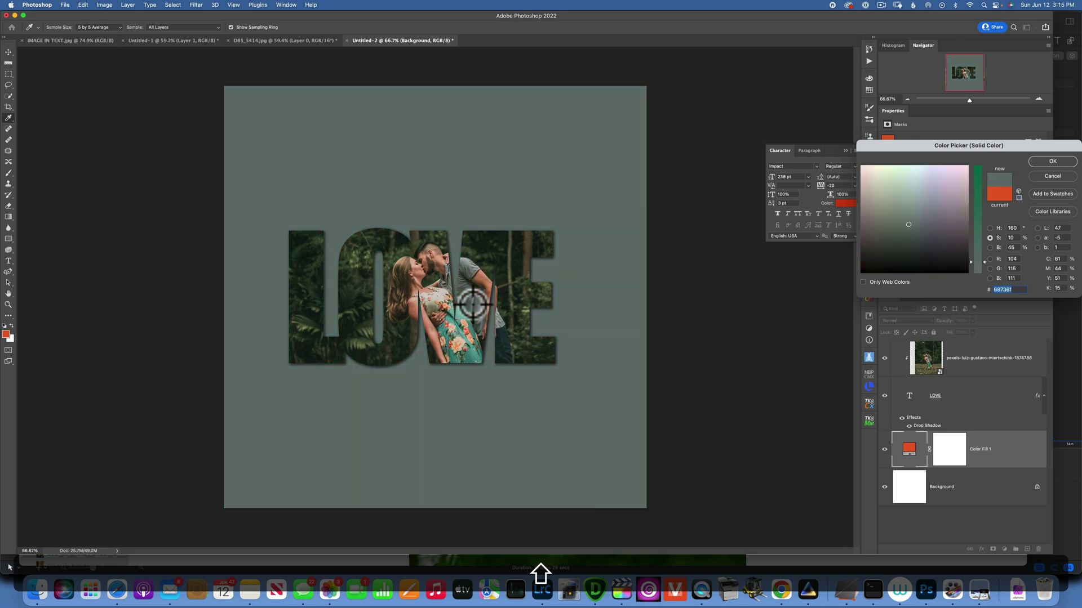
{"action": "left_click", "coordinate": [414, 309]}
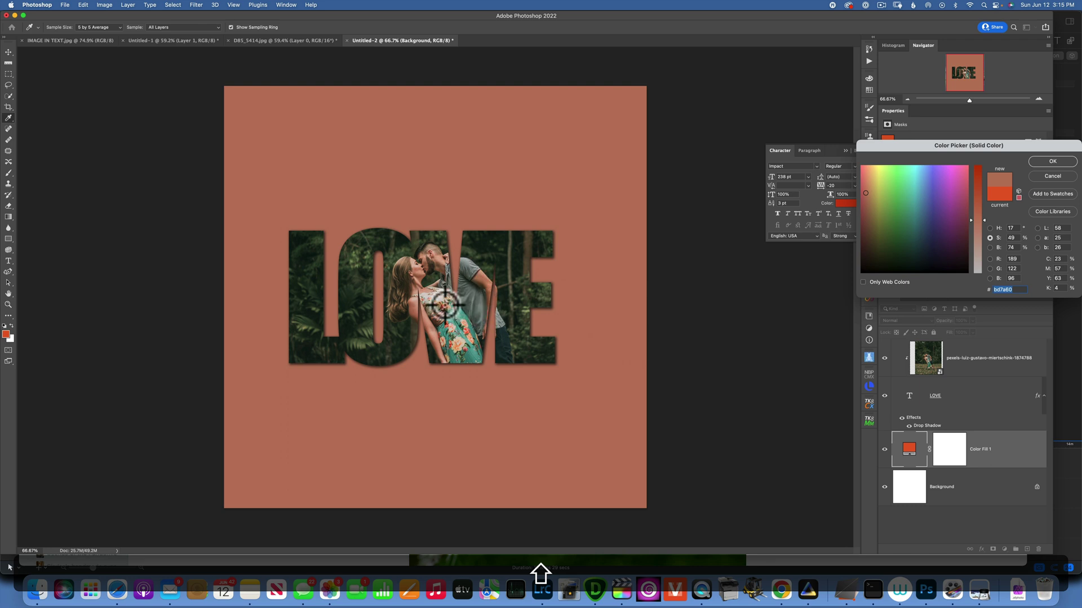
Step: Sample a green from the foliage inside the letters and lighten it to a soft sage, #8d9b77
{"action": "left_click", "coordinate": [355, 260]}
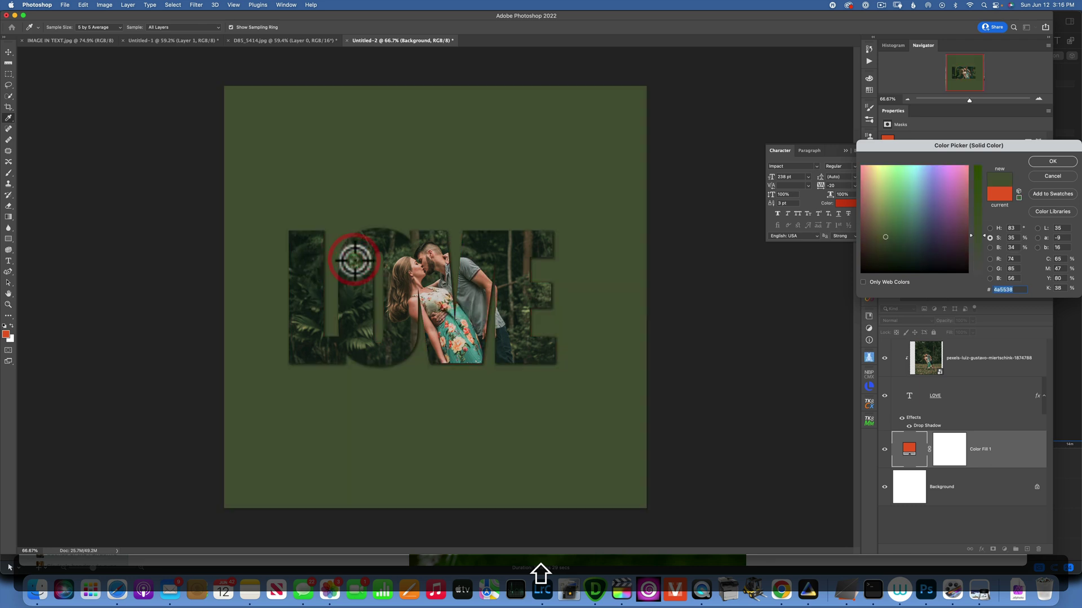
{"action": "left_click", "coordinate": [545, 300]}
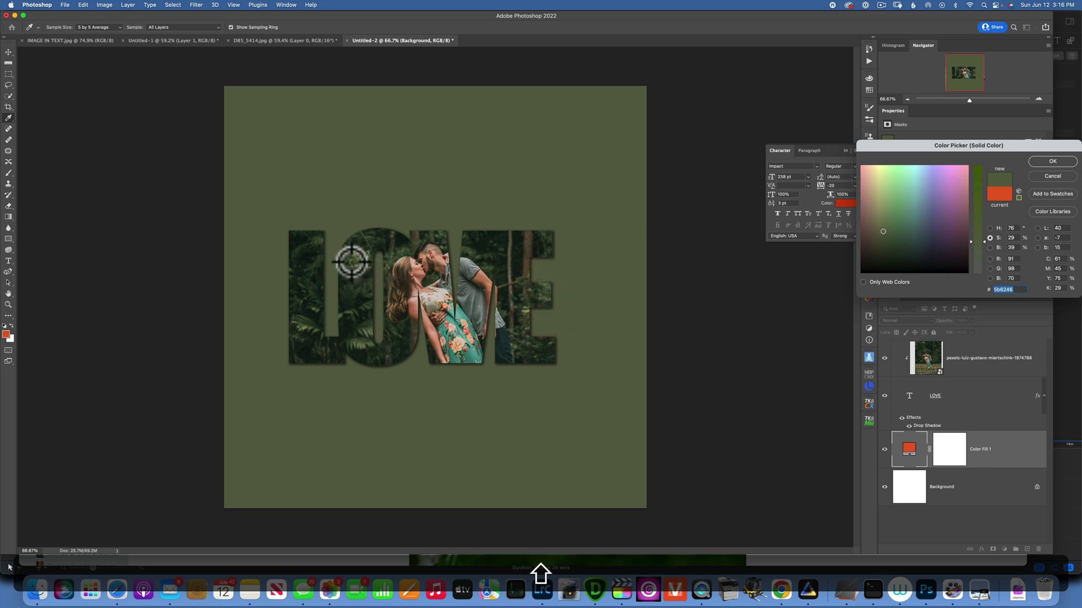
{"action": "left_click_drag", "start_coordinate": [352, 260], "coordinate": [690, 187]}
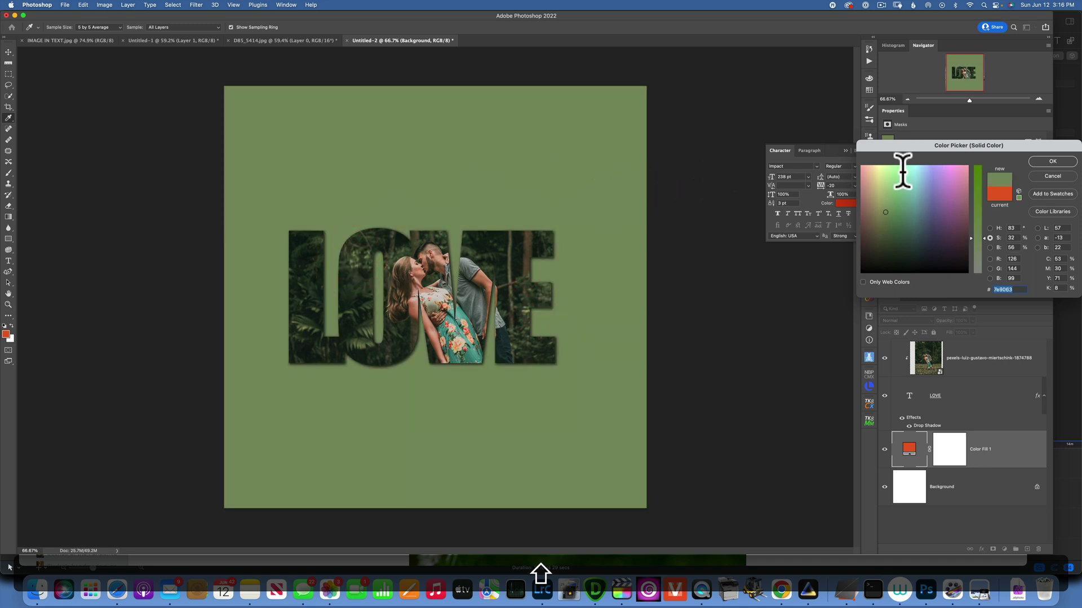
{"action": "left_click_drag", "start_coordinate": [316, 293], "coordinate": [352, 246]}
{"action": "left_click_drag", "start_coordinate": [985, 239], "coordinate": [982, 206]}
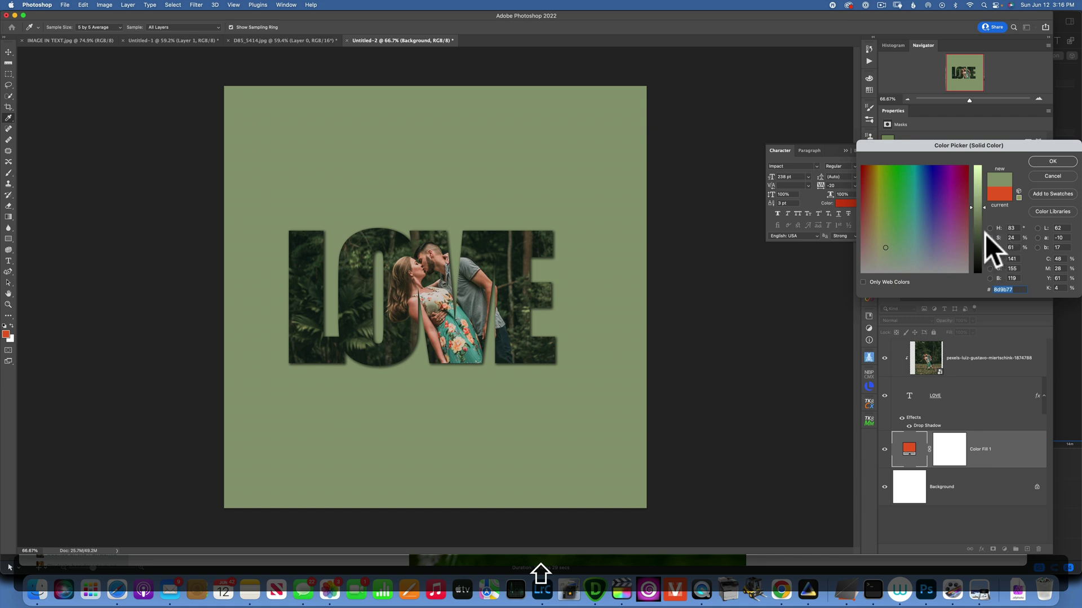
Step: Shift the fill color's hue to 103° for the green #819b77 and apply it to the fill layer
{"action": "left_click", "coordinate": [989, 228]}
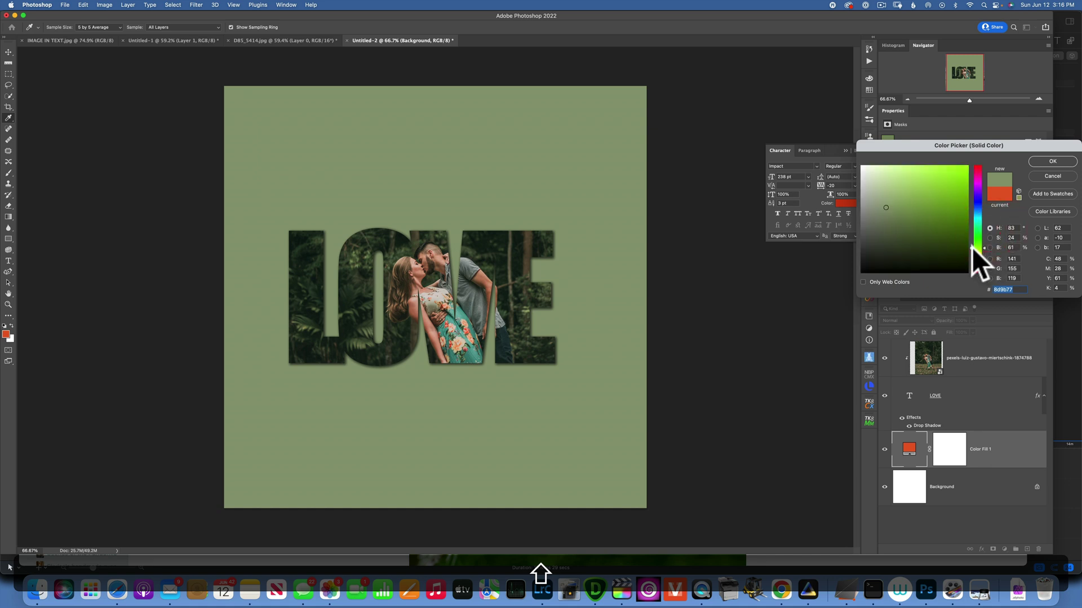
{"action": "mouse_move", "coordinate": [969, 237]}
{"action": "left_mouse_down"}
{"action": "mouse_move", "coordinate": [976, 261]}
{"action": "mouse_move", "coordinate": [966, 179]}
{"action": "mouse_move", "coordinate": [966, 255]}
{"action": "mouse_move", "coordinate": [966, 238]}
{"action": "left_mouse_up"}
{"action": "left_click", "coordinate": [968, 241]}
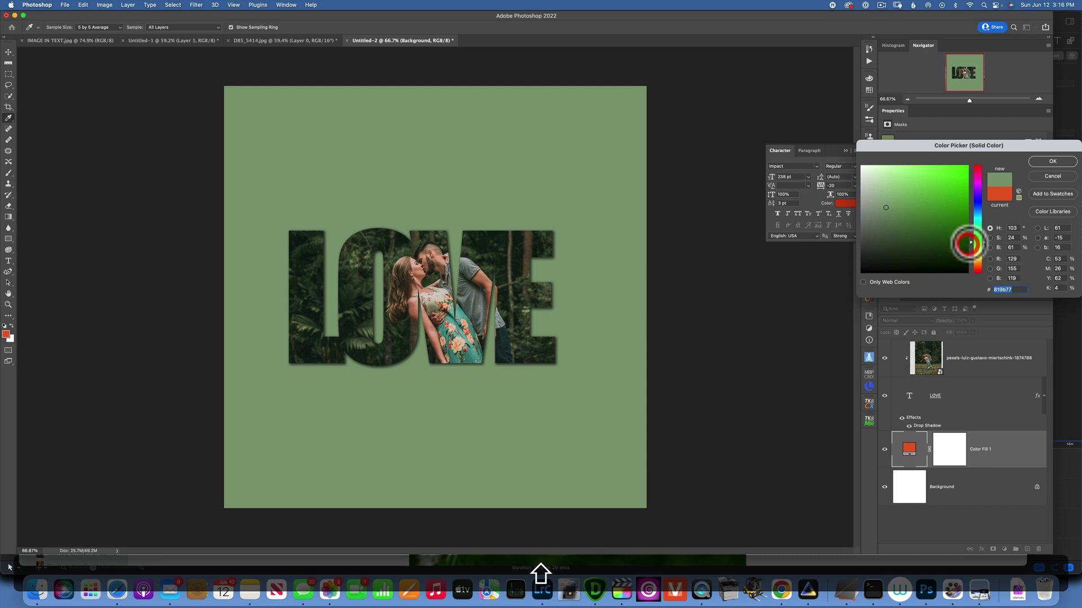
{"action": "left_click", "coordinate": [1053, 161]}
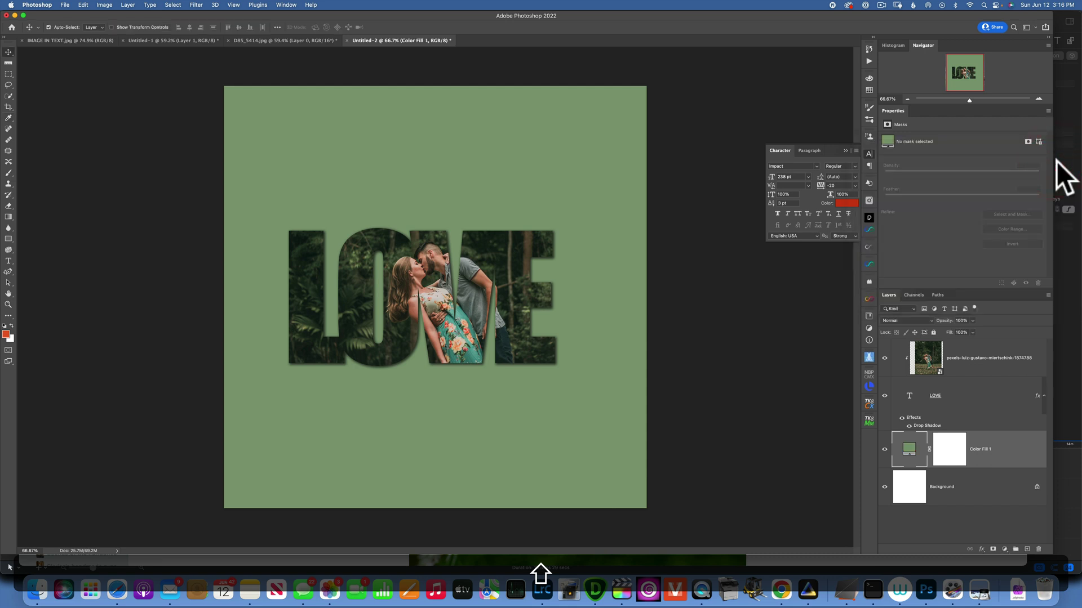